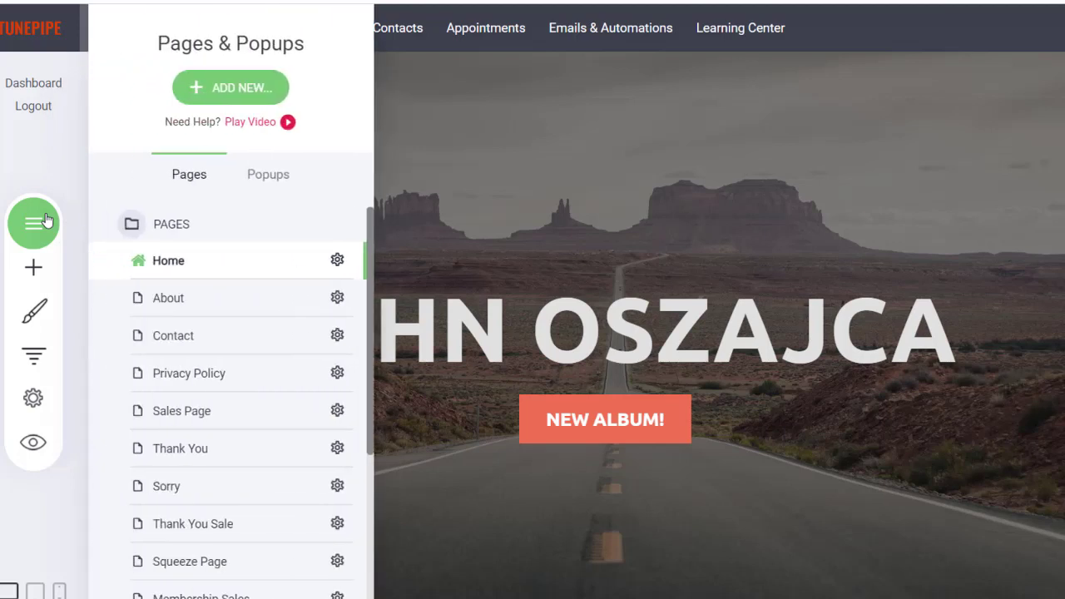
- Start a new page from the Miscellaneous template that shows an artist picture beside a list of links
{"action": "left_click", "coordinate": [196, 89]}
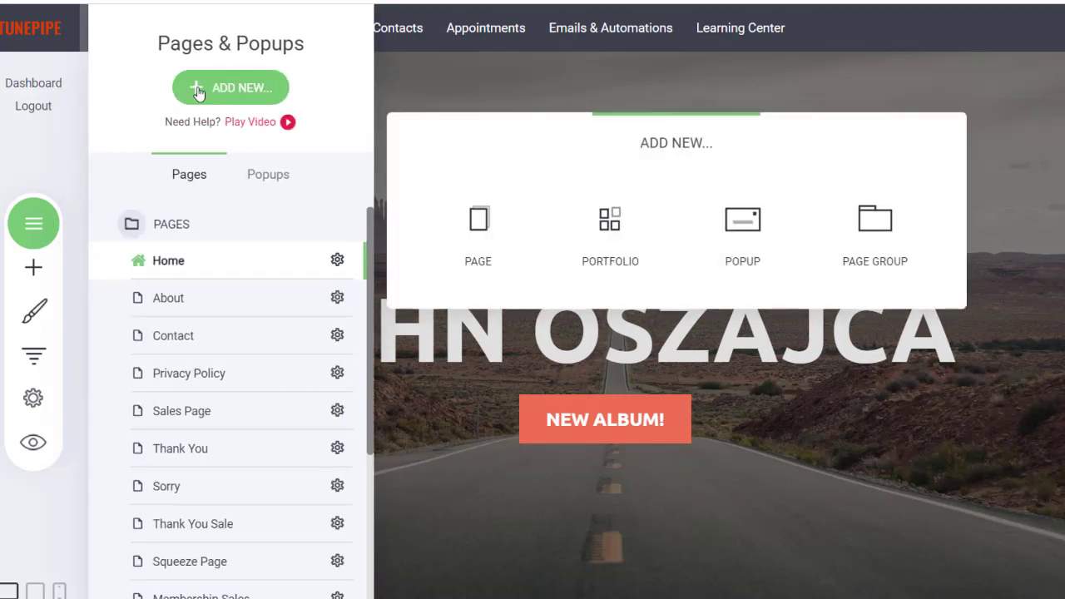
{"action": "left_click", "coordinate": [477, 219]}
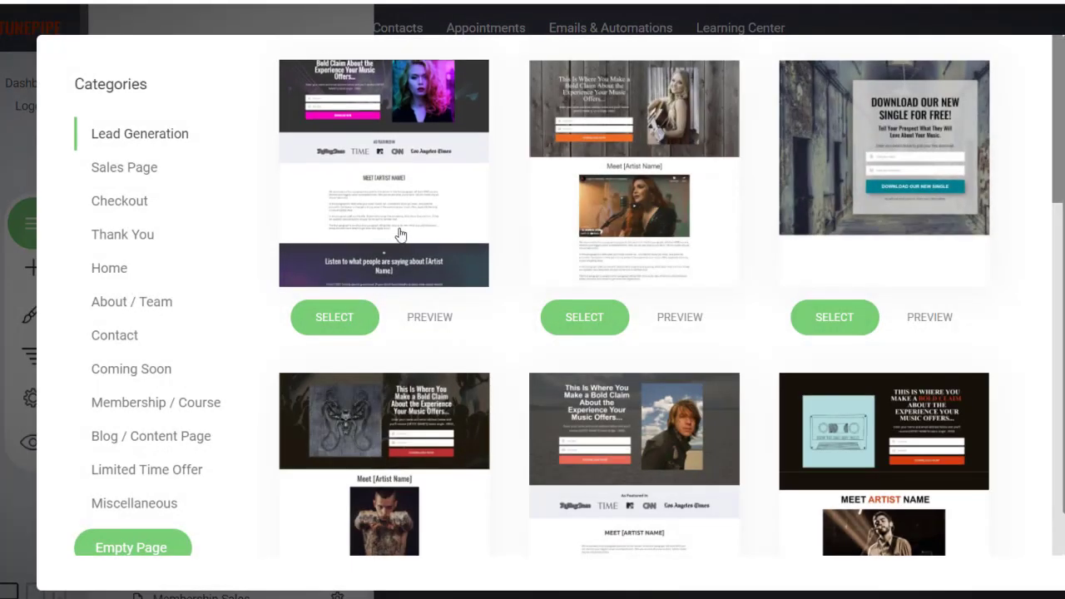
{"action": "left_click", "coordinate": [147, 503]}
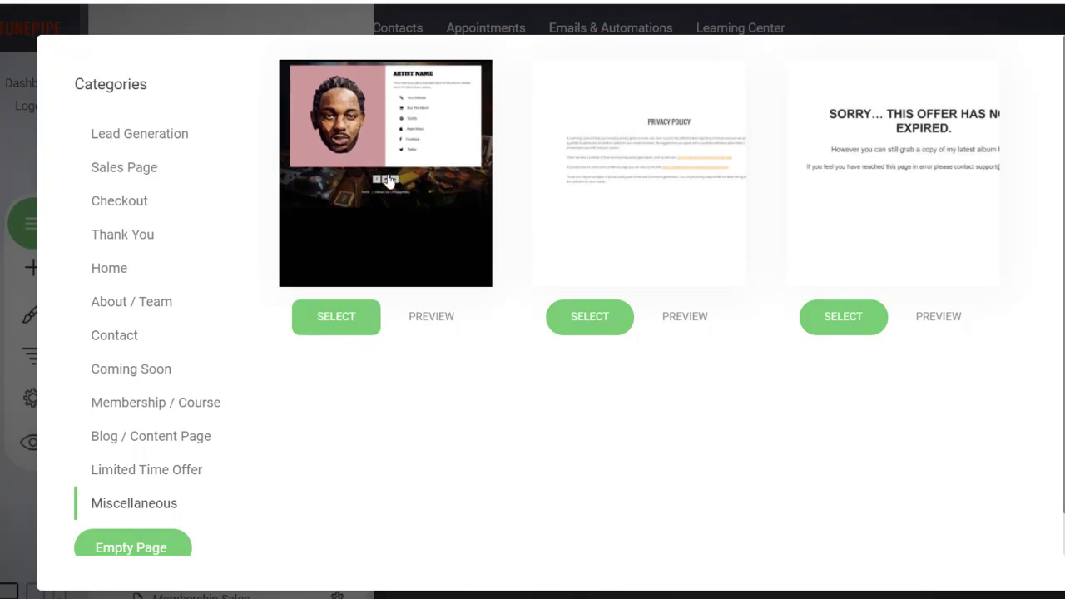
{"action": "left_click", "coordinate": [330, 330]}
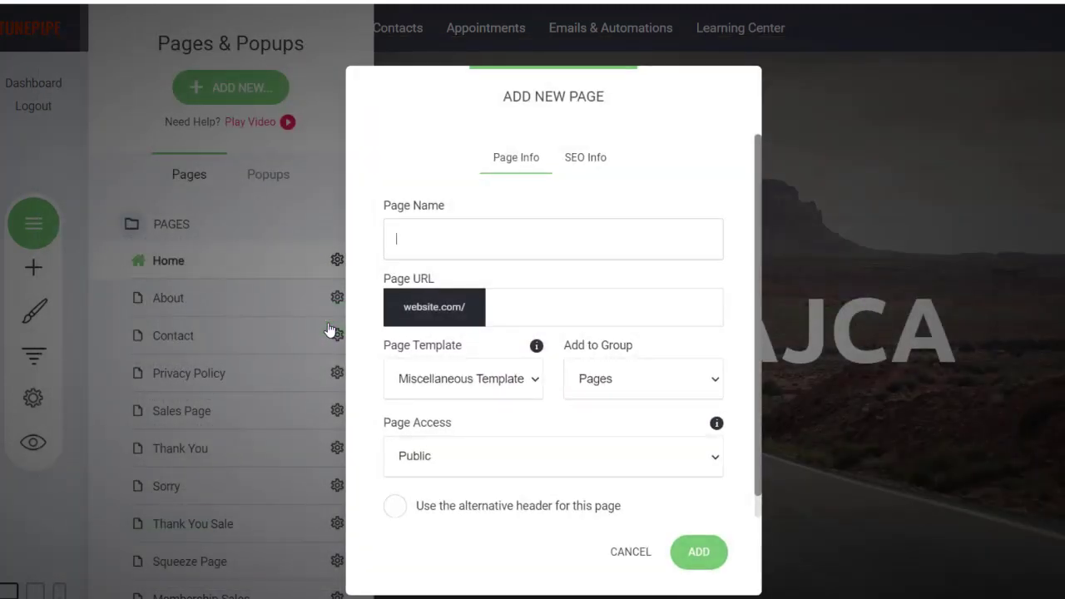
- Name the new page Smart Link and add it to the Pages group
{"action": "type", "text": "sMAR"}
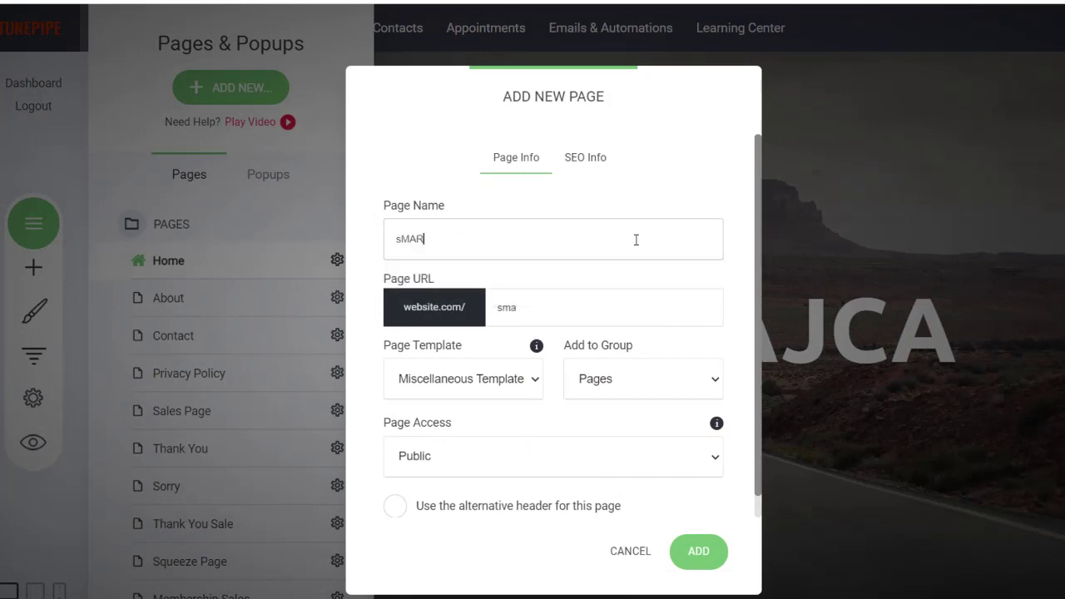
{"action": "type", "text": "T lINK"}
{"action": "key", "text": "BackSpace"}
{"action": "key", "text": "BackSpace"}
{"action": "key", "text": "BackSpace"}
{"action": "key", "text": "BackSpace"}
{"action": "key", "text": "BackSpace"}
{"action": "key", "text": "BackSpace"}
{"action": "key", "text": "BackSpace"}
{"action": "key", "text": "BackSpace"}
{"action": "key", "text": "BackSpace"}
{"action": "type", "text": "Smart Link"}
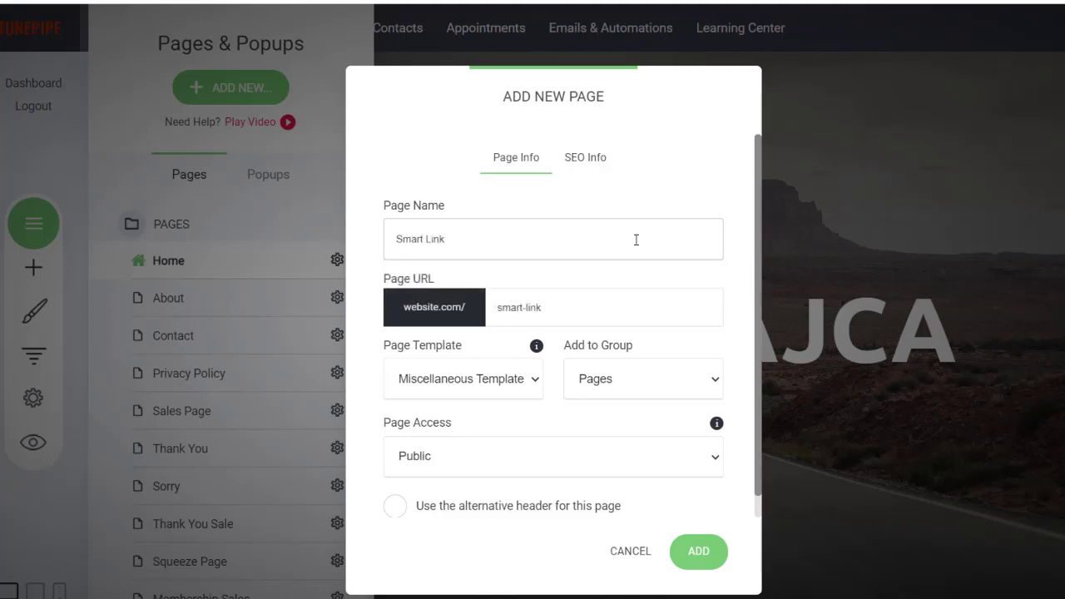
{"action": "left_click", "coordinate": [687, 551]}
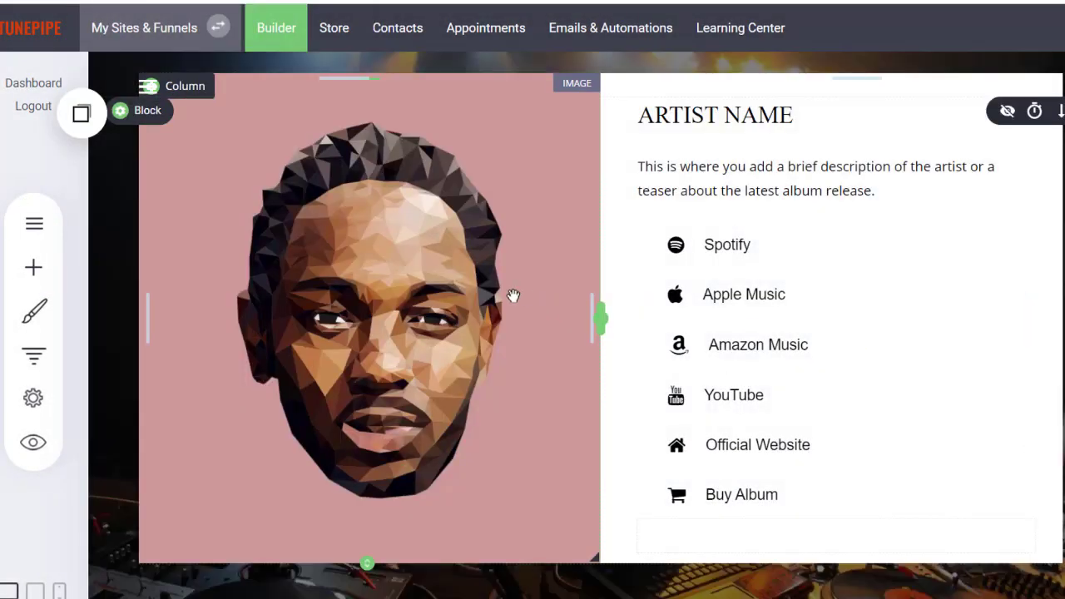
- Check the artist image's editing options and the Spotify item's external link settings, closing them without selecting a link
{"action": "left_click", "coordinate": [513, 296]}
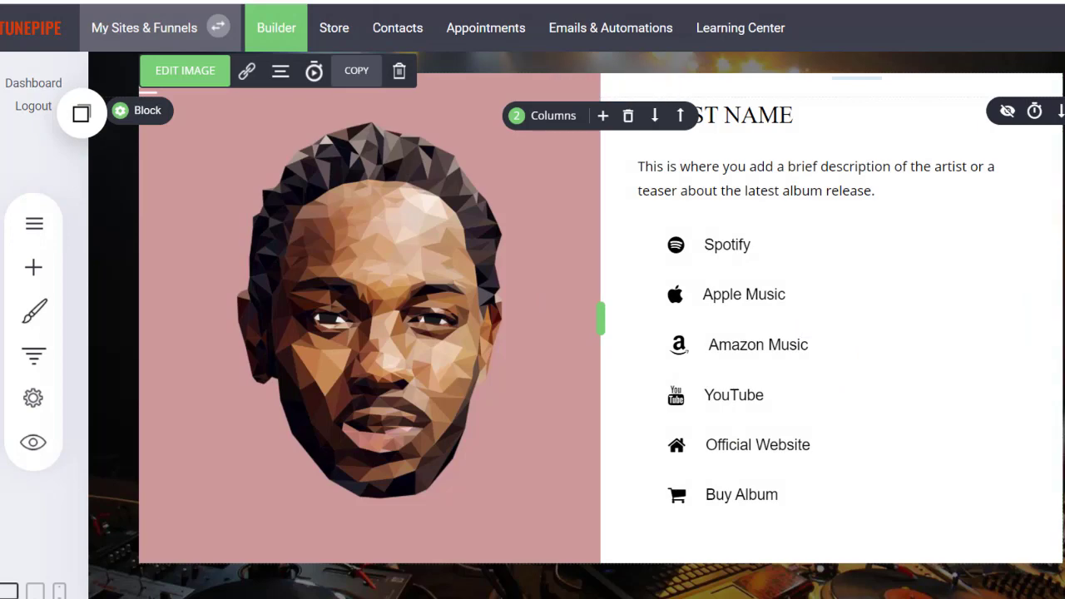
{"action": "left_click", "coordinate": [748, 250]}
{"action": "left_click", "coordinate": [713, 198]}
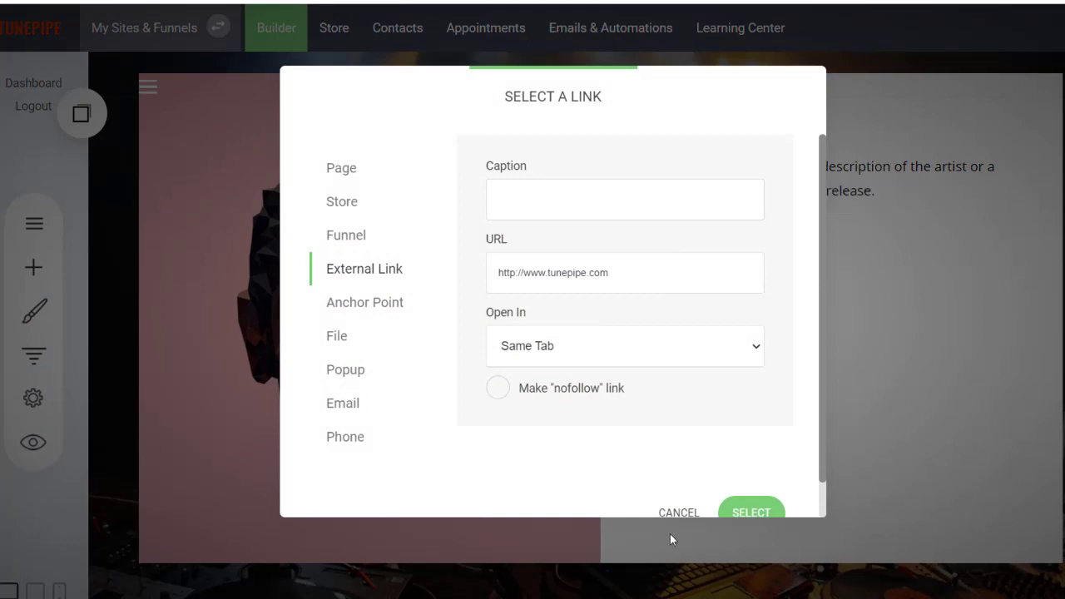
{"action": "left_click", "coordinate": [678, 512]}
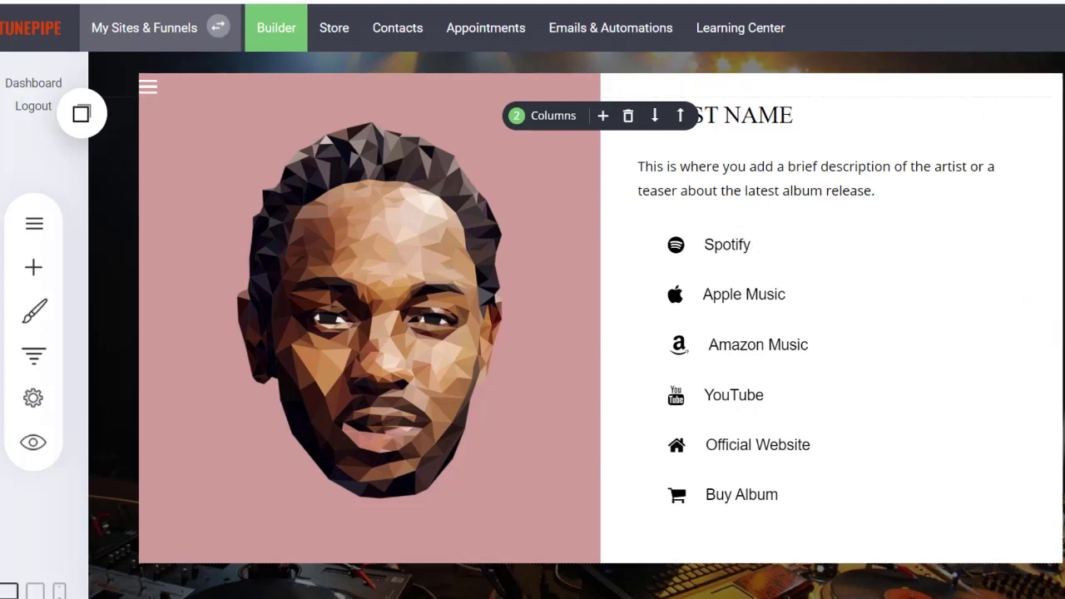
{"action": "scroll", "coordinate": [601, 324], "scroll_direction": "down", "scroll_amount": 2}
{"action": "scroll", "coordinate": [601, 324], "scroll_direction": "up", "scroll_amount": 2}
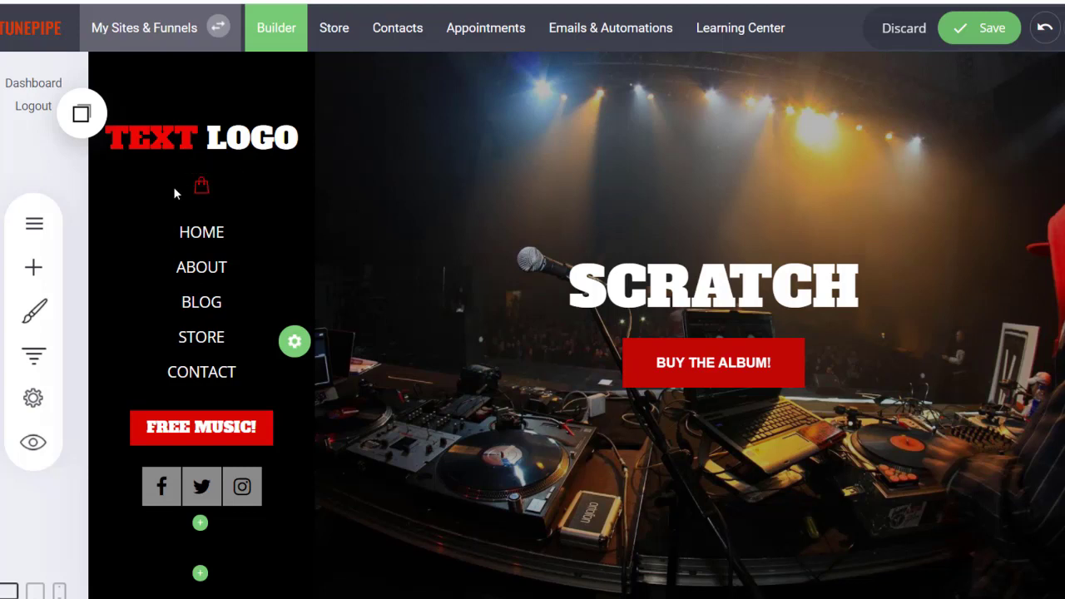
- Change the header layout to On Top - Normal size
{"action": "mouse_move", "coordinate": [166, 133]}
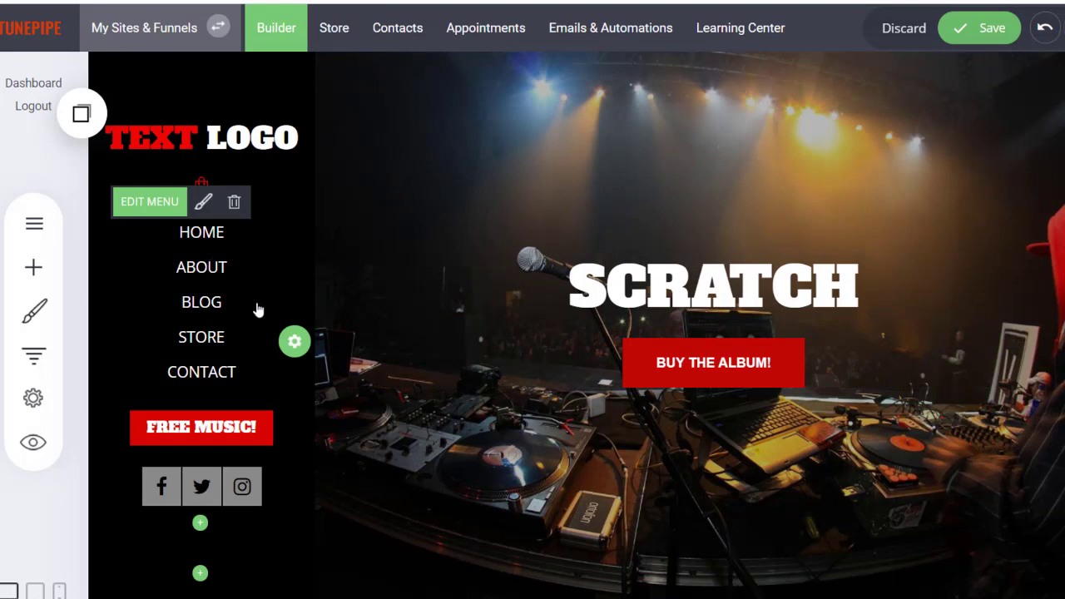
{"action": "left_click", "coordinate": [294, 342]}
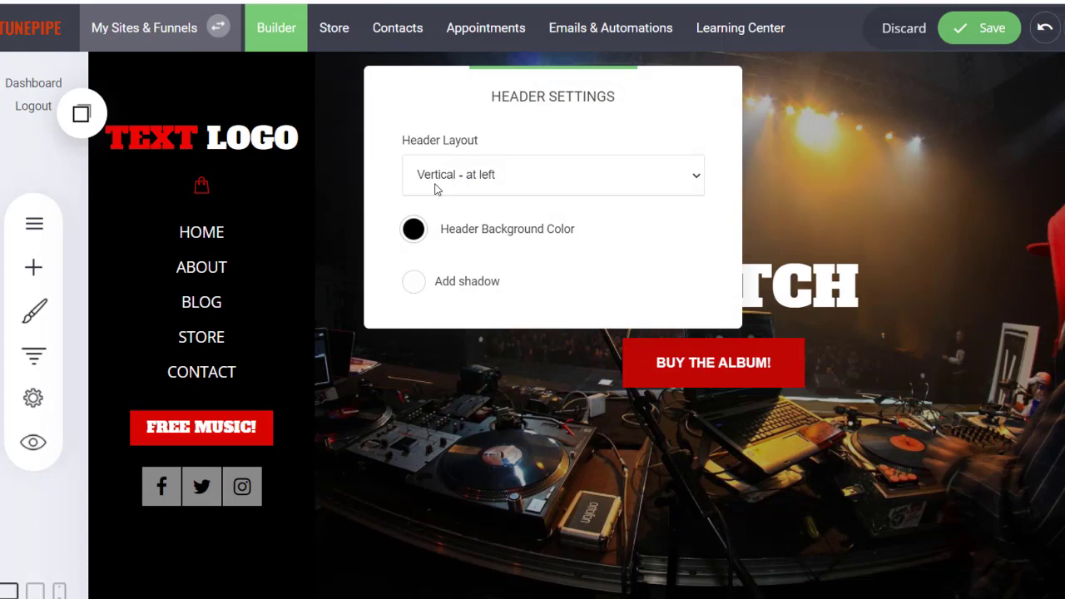
{"action": "left_click", "coordinate": [435, 189]}
{"action": "left_click", "coordinate": [438, 204]}
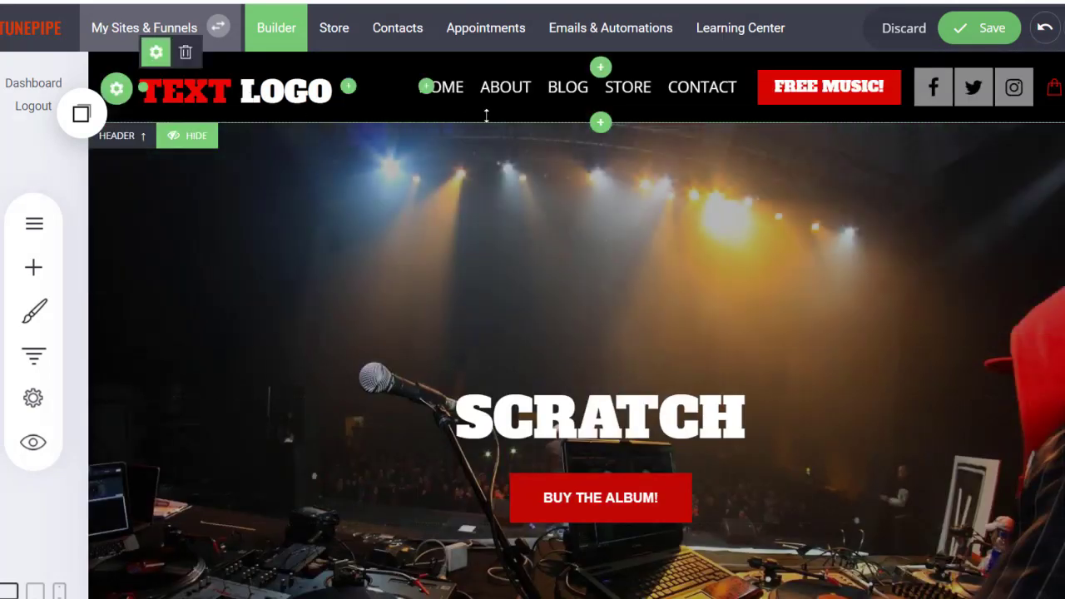
- Try the On Top - Full-width header layout, followed by On Top - Compact
{"action": "left_click", "coordinate": [117, 88]}
{"action": "left_click", "coordinate": [584, 190]}
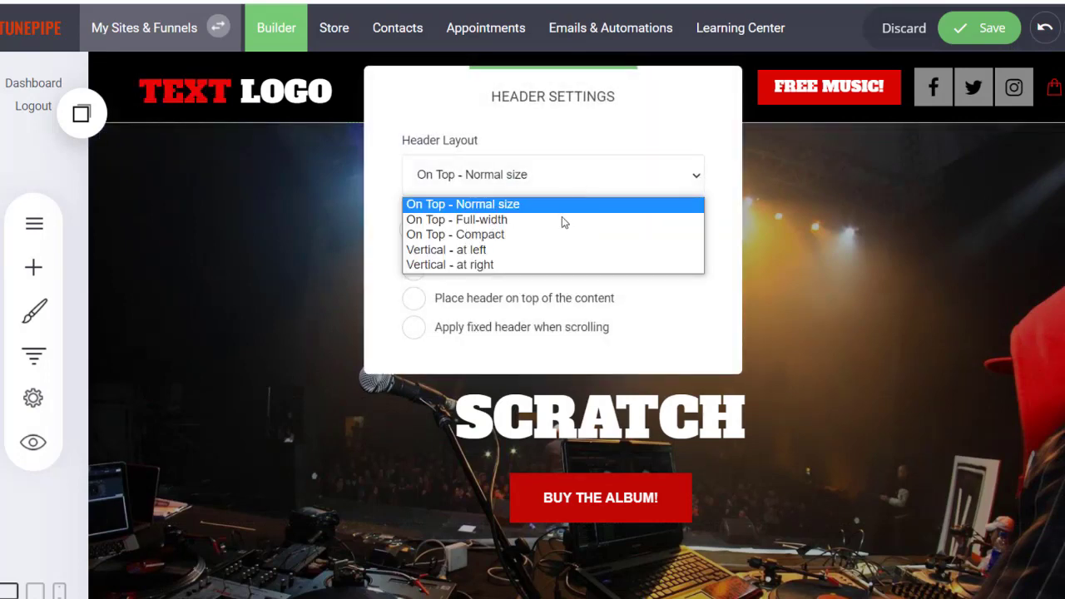
{"action": "left_click", "coordinate": [562, 216]}
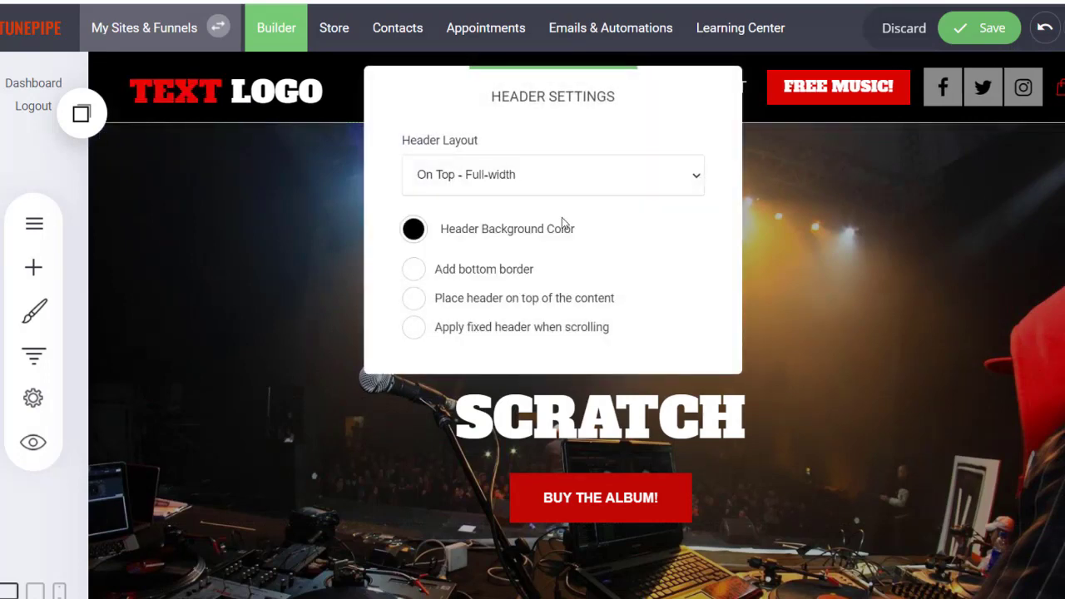
{"action": "left_click", "coordinate": [539, 185]}
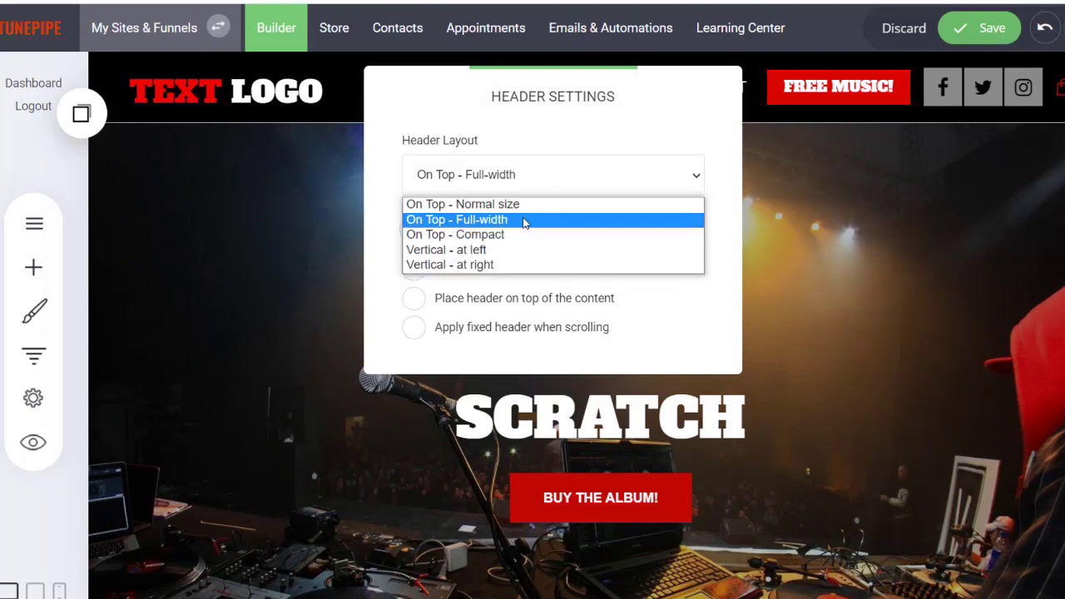
{"action": "left_click", "coordinate": [516, 235]}
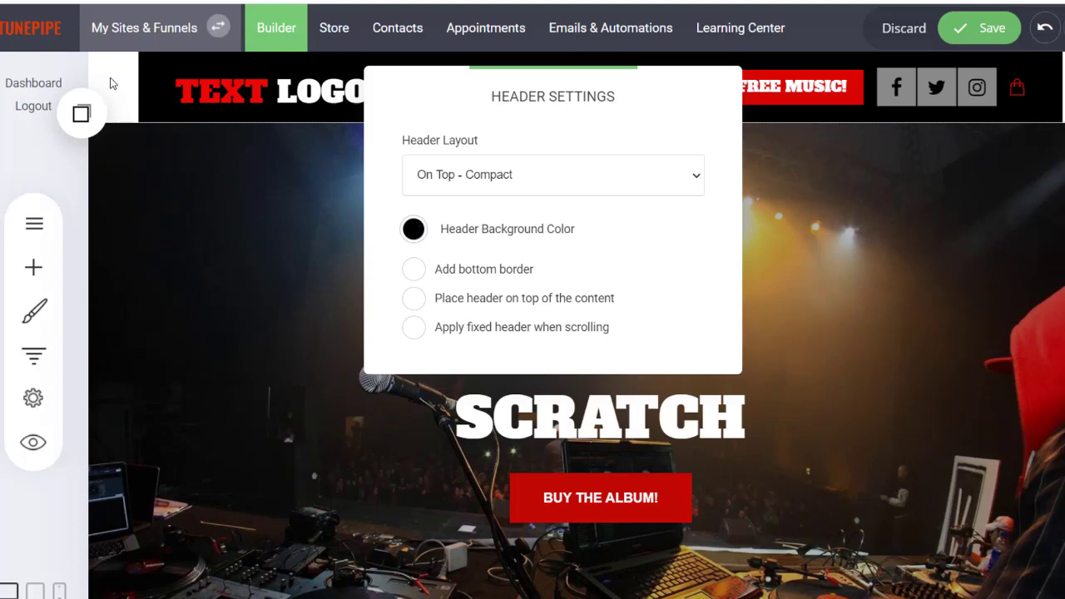
- Try the Vertical - at right header layout and switch back to Vertical - at left
{"action": "left_click", "coordinate": [486, 188]}
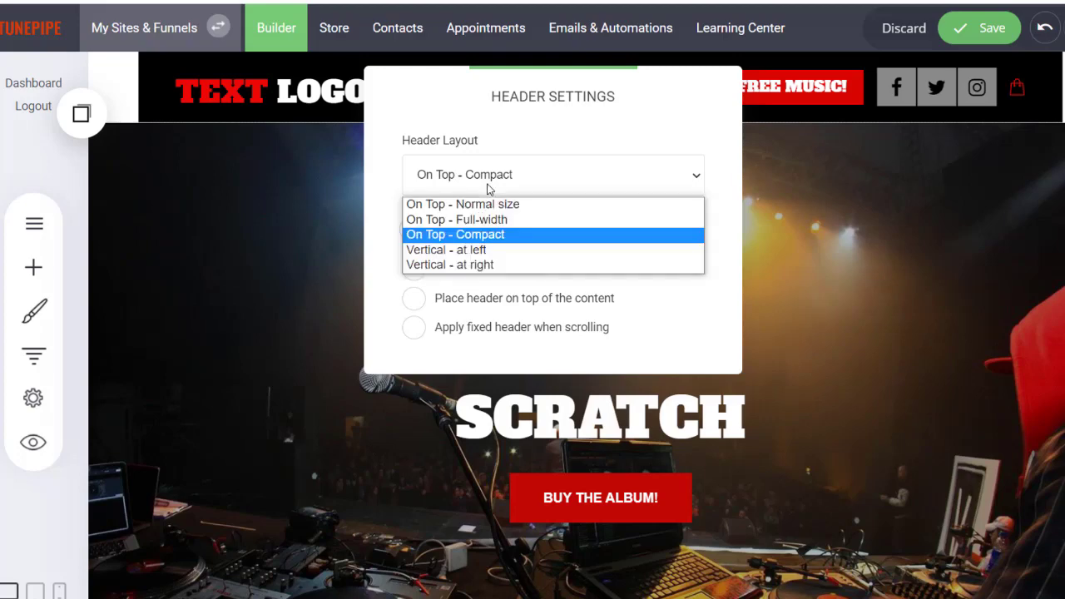
{"action": "left_click", "coordinate": [476, 263]}
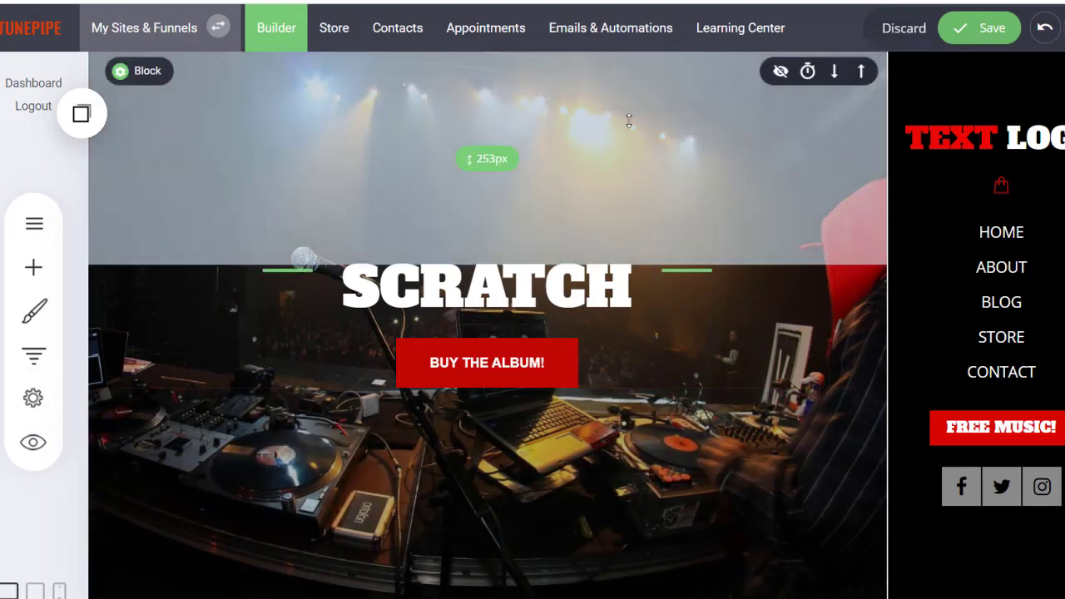
{"action": "left_click", "coordinate": [986, 338]}
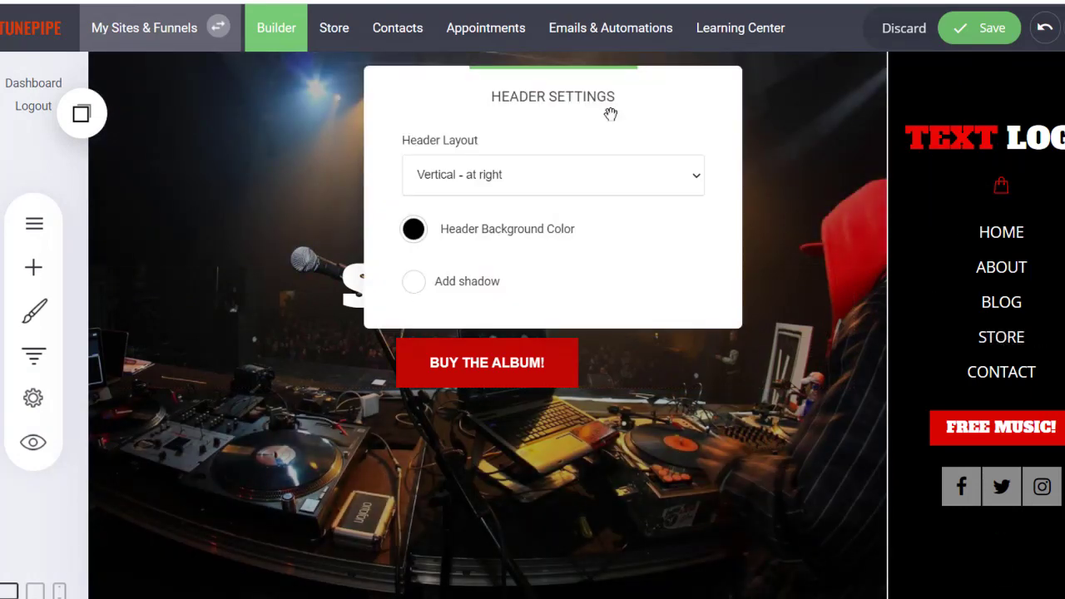
{"action": "left_click", "coordinate": [572, 175]}
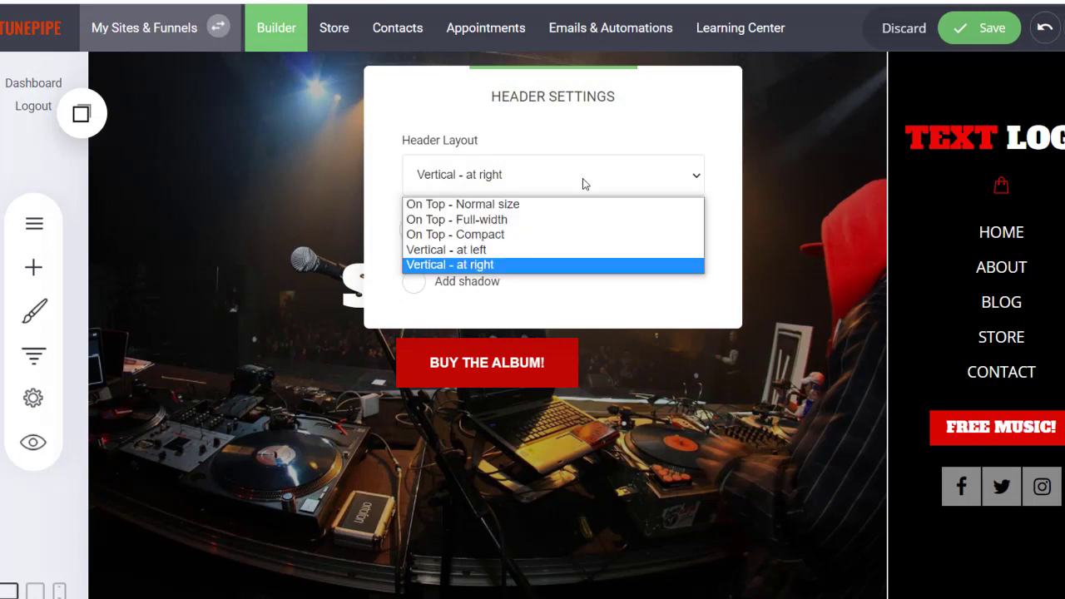
{"action": "left_click", "coordinate": [540, 250]}
{"action": "left_click", "coordinate": [885, 178]}
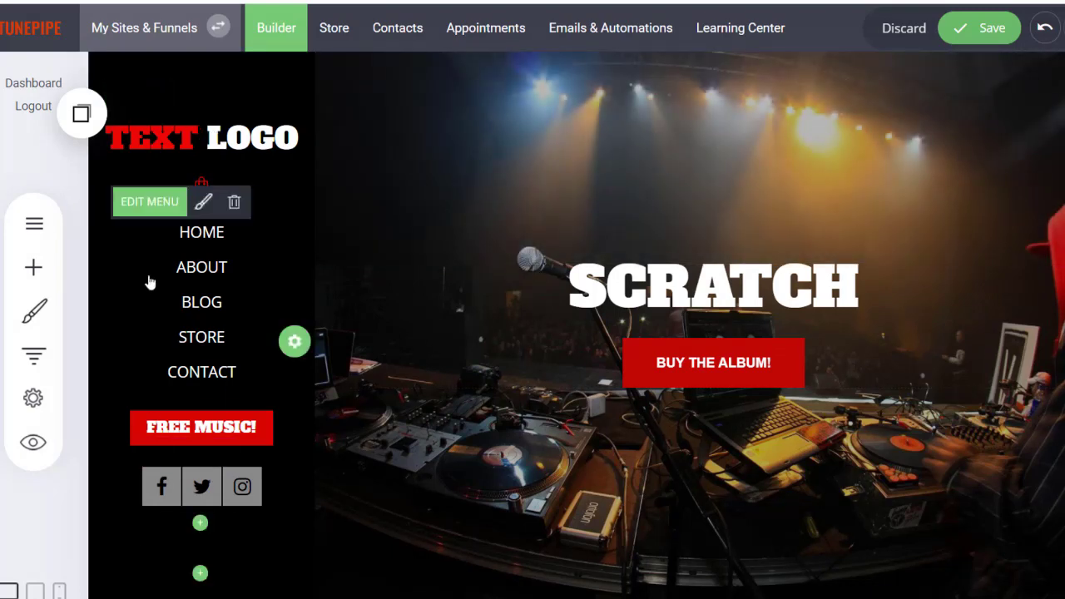
- Set the header layout to On Top - Normal size and hide the header on this page
{"action": "left_click", "coordinate": [295, 341]}
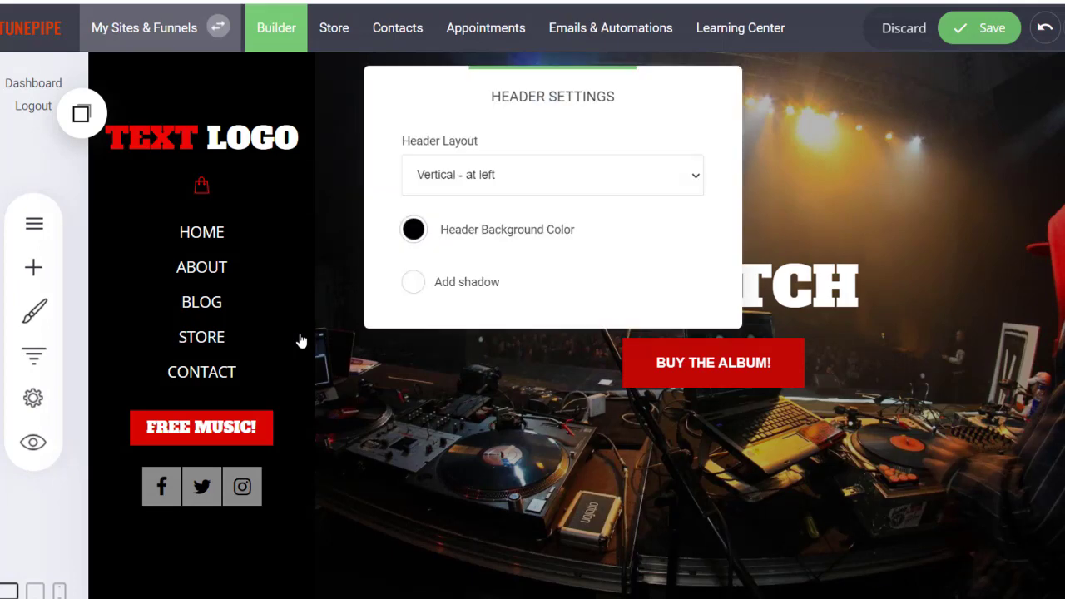
{"action": "left_click", "coordinate": [562, 183]}
{"action": "left_click", "coordinate": [533, 209]}
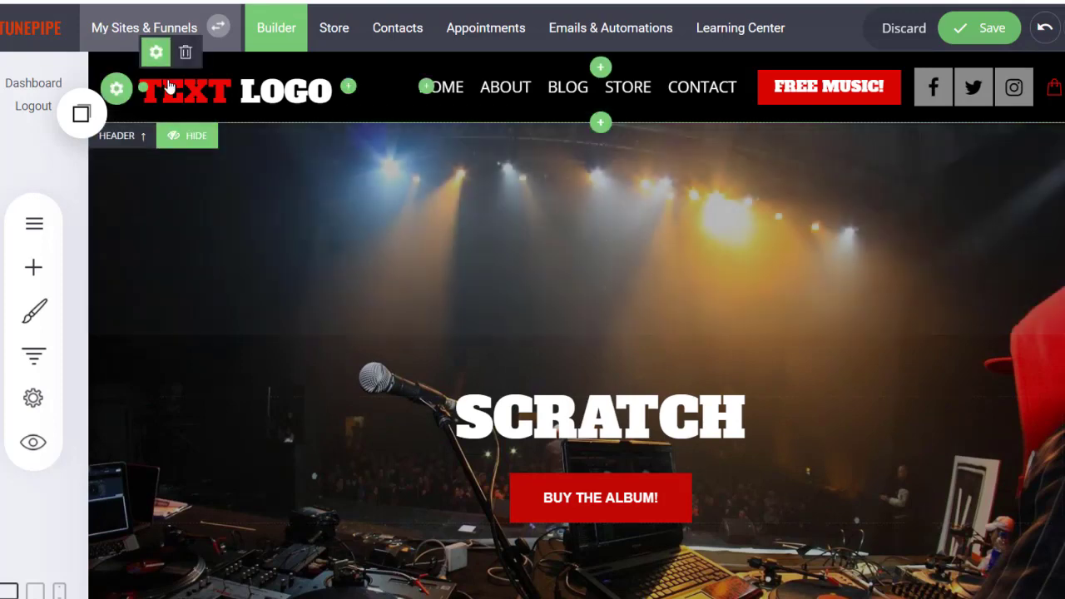
{"action": "left_click", "coordinate": [186, 138]}
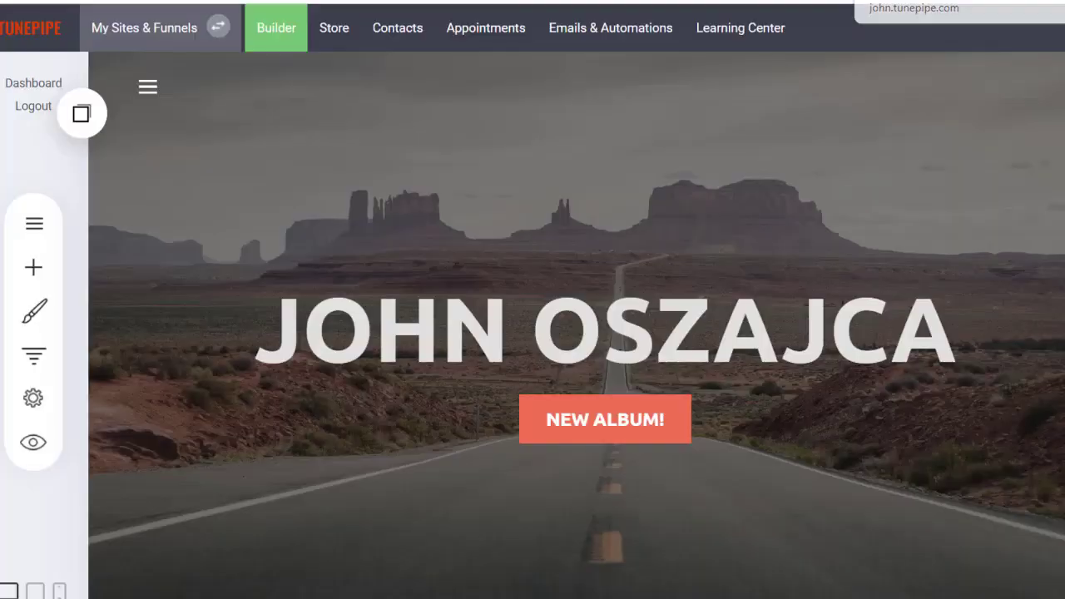
- Open the Store Catalog page from the System Pages group
{"action": "mouse_move", "coordinate": [132, 96]}
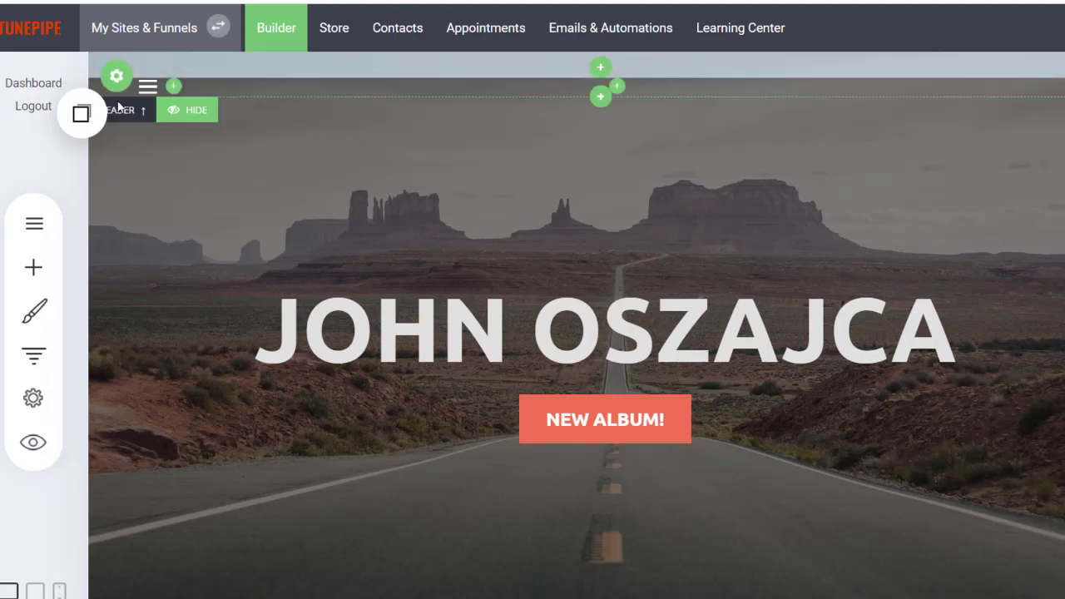
{"action": "mouse_move", "coordinate": [130, 123]}
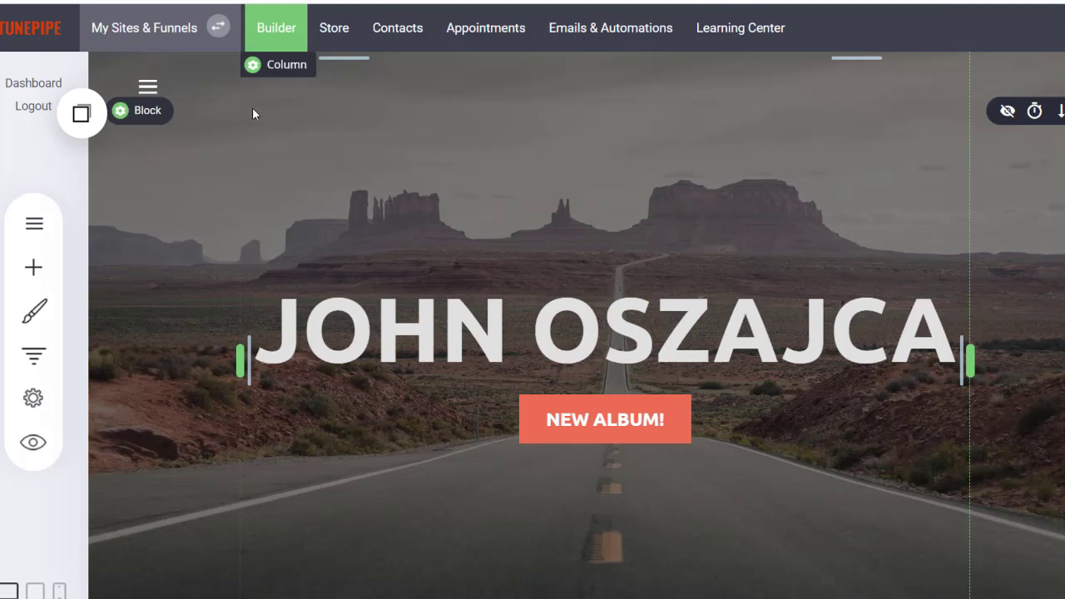
{"action": "left_click", "coordinate": [31, 226]}
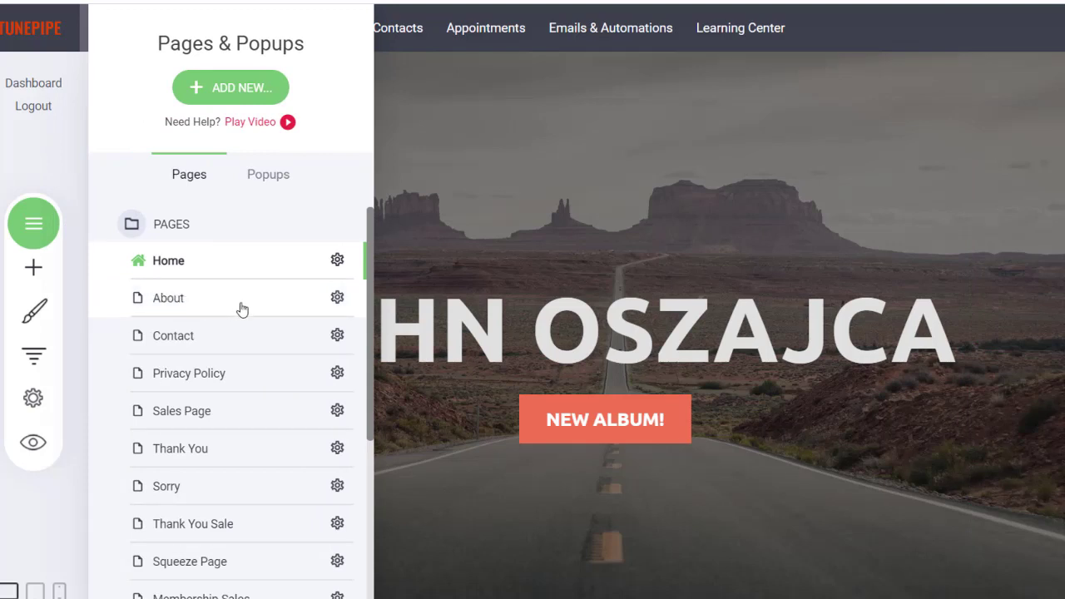
{"action": "left_click_drag", "start_coordinate": [369, 312], "coordinate": [364, 482]}
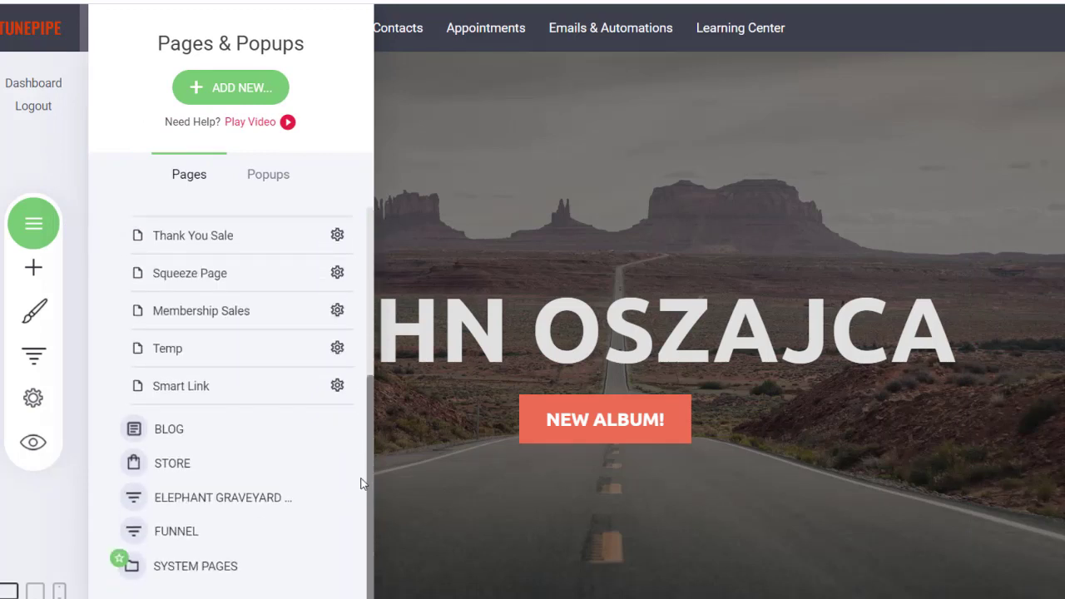
{"action": "left_click", "coordinate": [214, 564]}
{"action": "scroll", "coordinate": [212, 565], "scroll_direction": "down", "scroll_amount": 5}
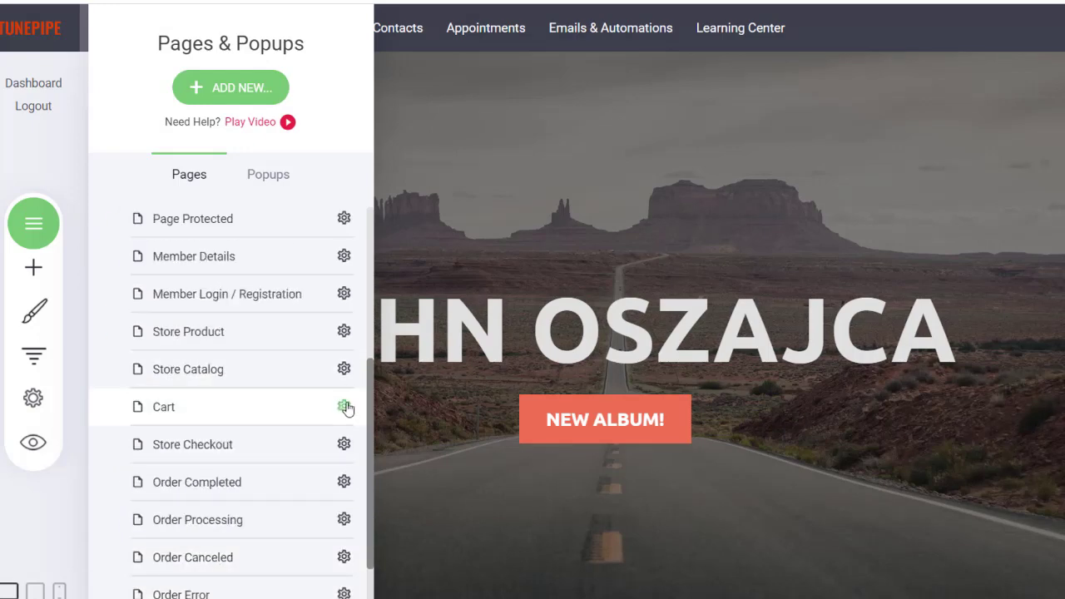
{"action": "left_click", "coordinate": [219, 374]}
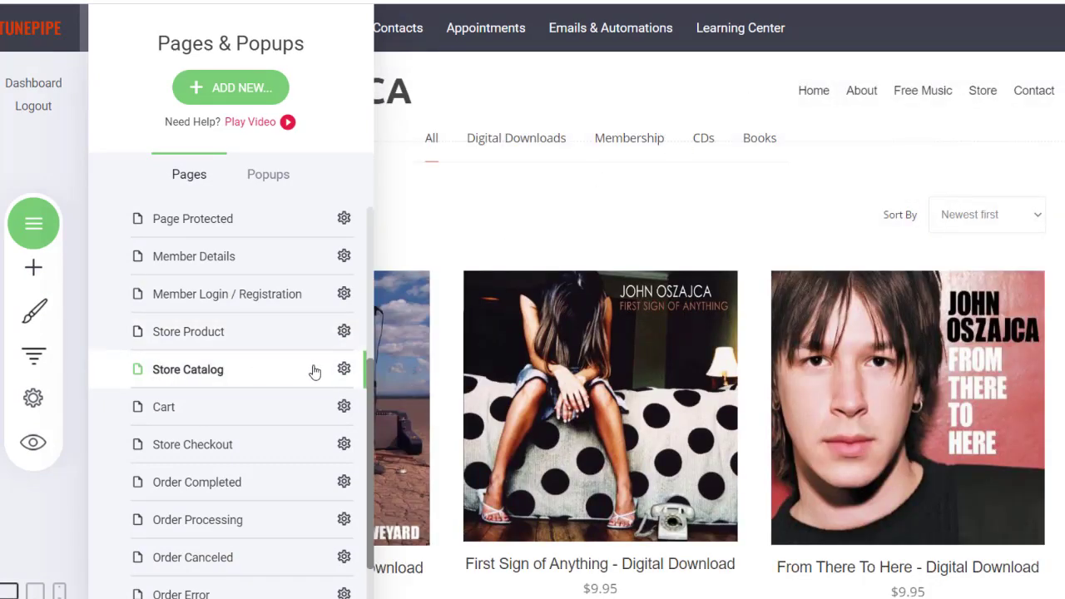
- Turn off the alternative header for the Store Catalog page and save its settings
{"action": "left_click", "coordinate": [345, 369]}
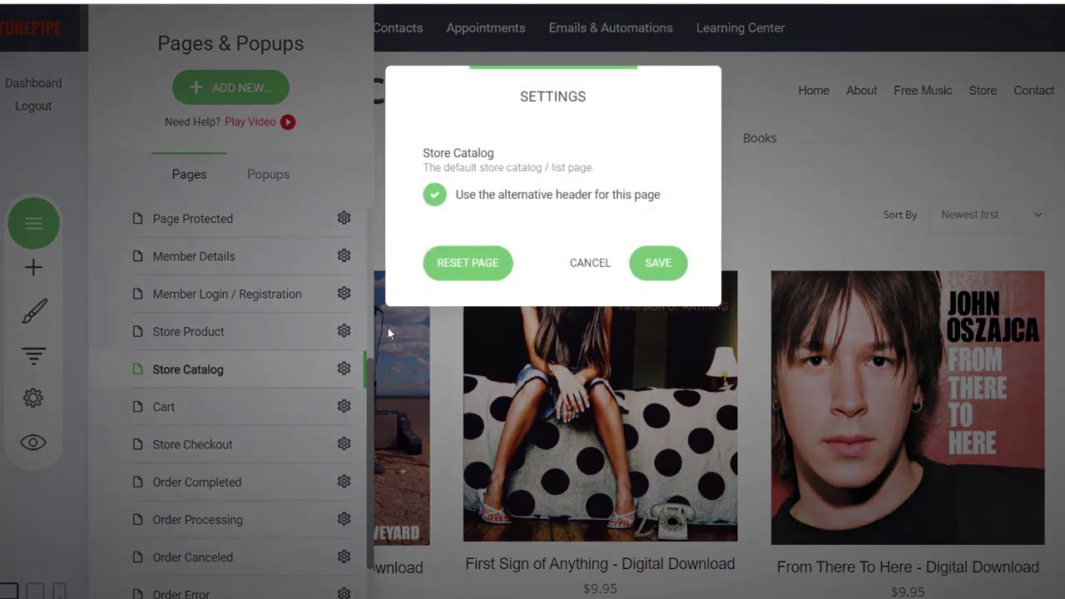
{"action": "mouse_move", "coordinate": [433, 199]}
{"action": "left_click", "coordinate": [435, 198]}
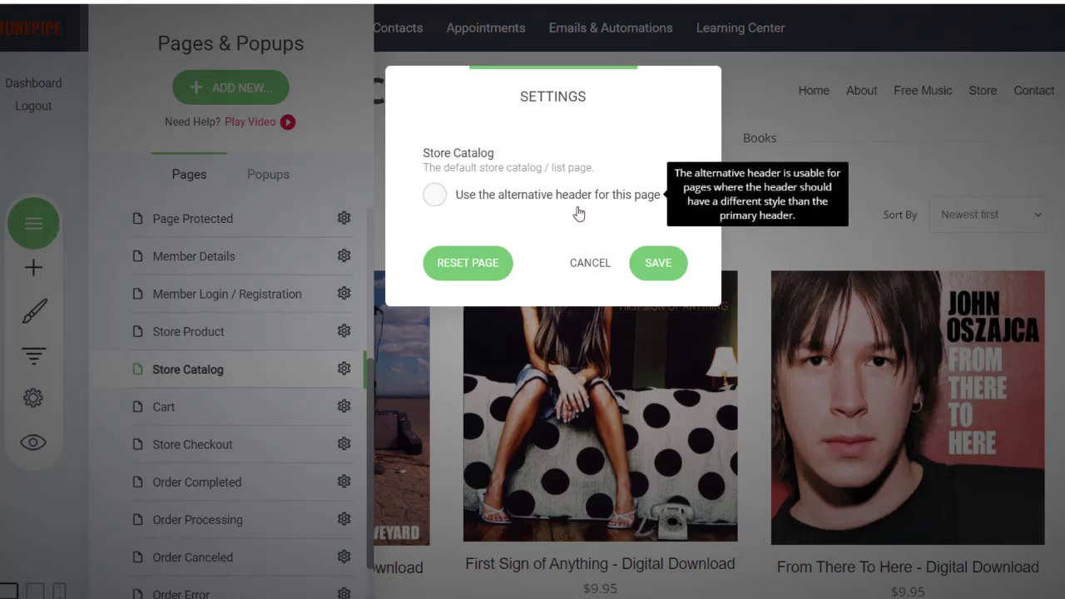
{"action": "left_click", "coordinate": [670, 259]}
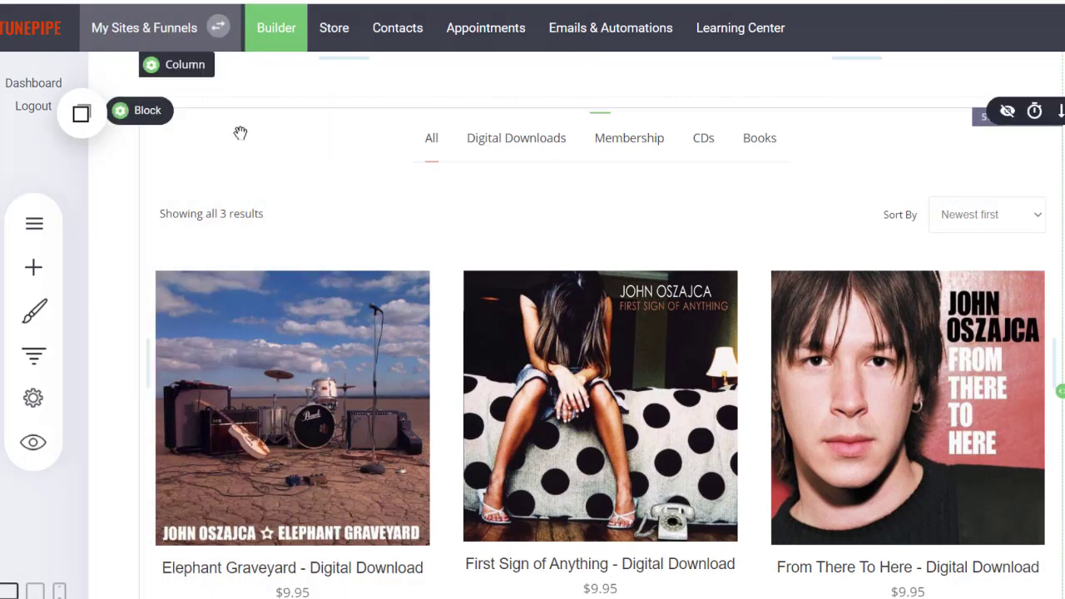
- Turn the alternative header back on for the Store Catalog page and save its page settings
{"action": "left_click", "coordinate": [33, 399]}
{"action": "left_click", "coordinate": [33, 223]}
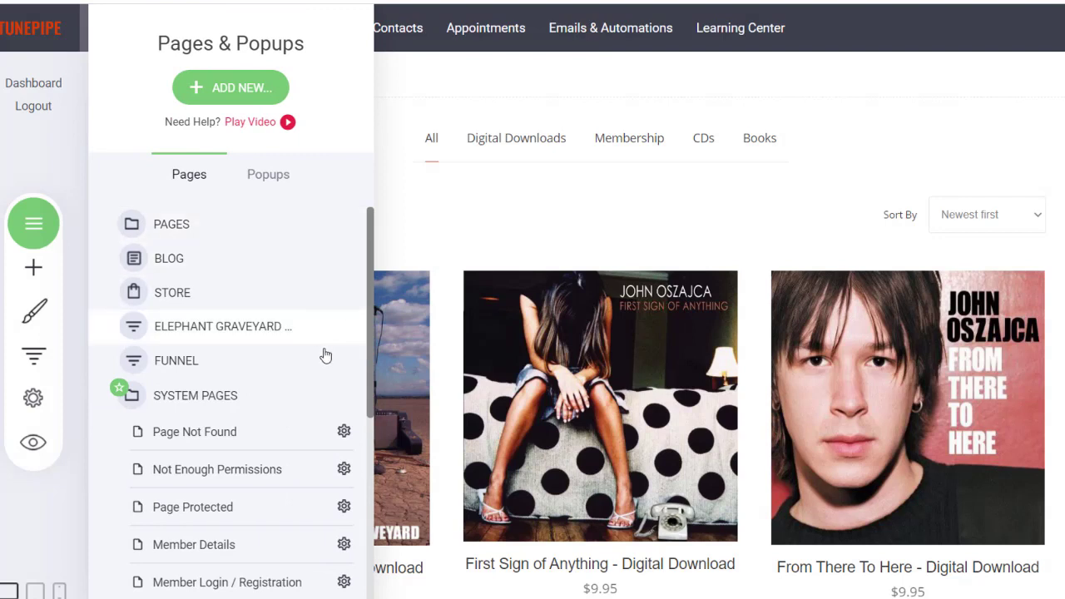
{"action": "left_click_drag", "start_coordinate": [368, 399], "coordinate": [353, 481]}
{"action": "left_click", "coordinate": [345, 504]}
{"action": "left_click", "coordinate": [434, 195]}
{"action": "left_click", "coordinate": [660, 263]}
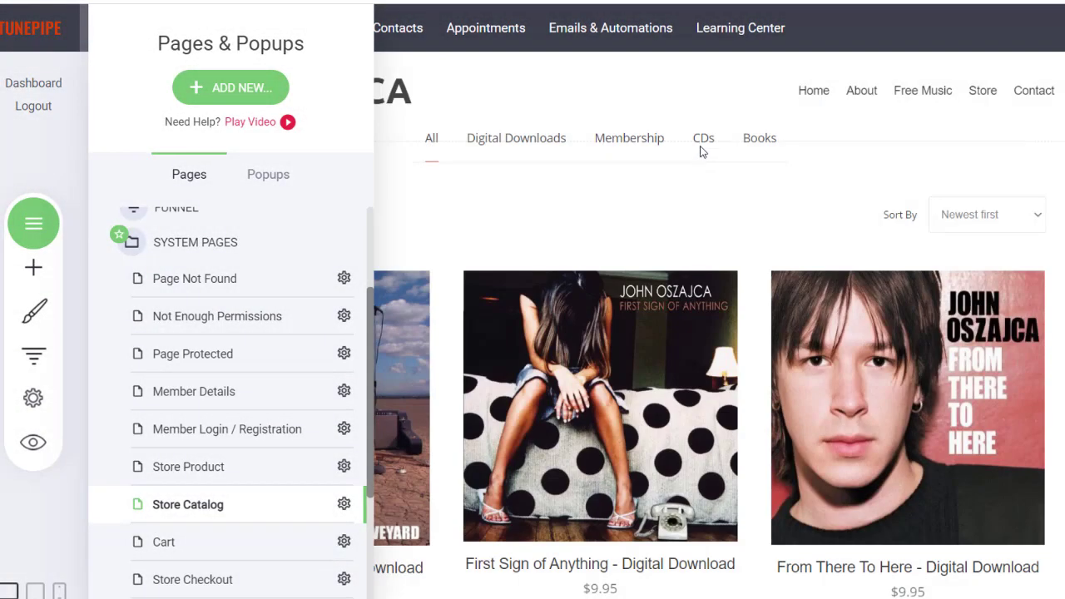
{"action": "left_click", "coordinate": [678, 95]}
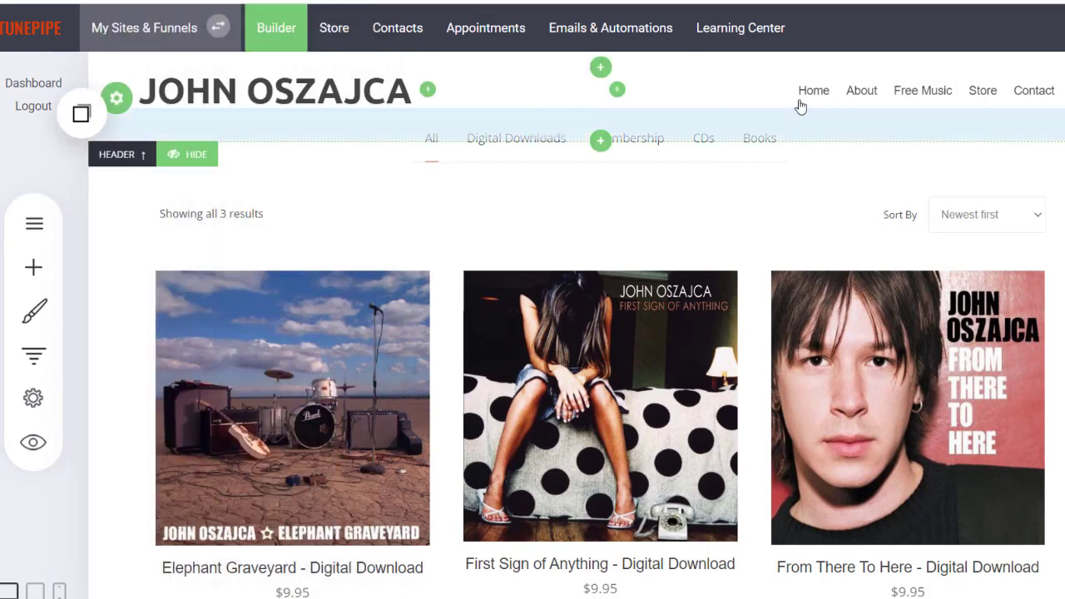
- Reduce the spacing at the bottom of the Store Catalog page's header to 18 px
{"action": "mouse_move", "coordinate": [811, 100]}
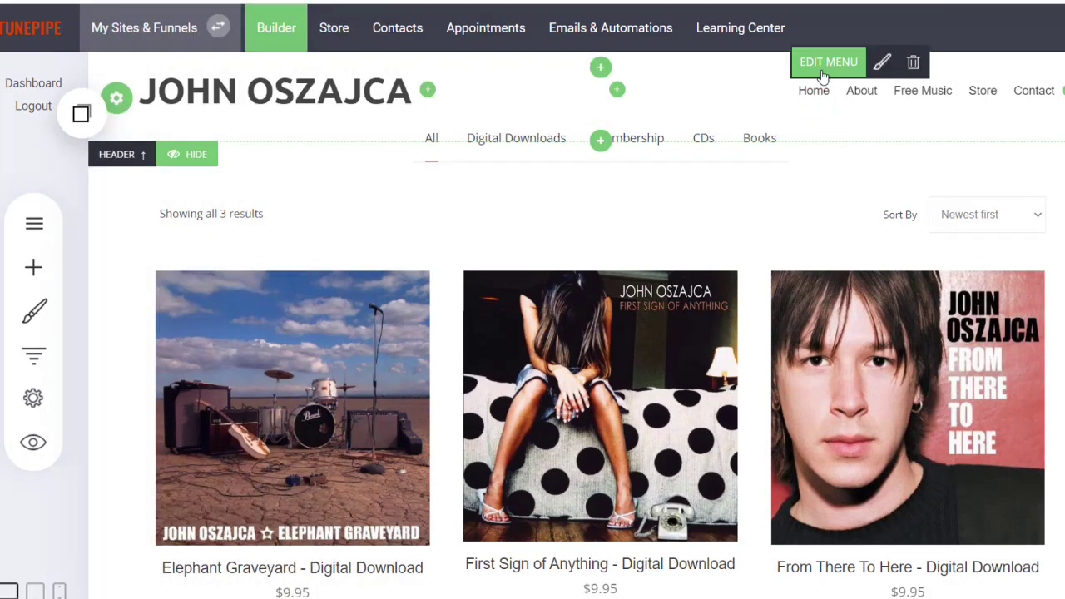
{"action": "left_click", "coordinate": [822, 73]}
{"action": "left_click", "coordinate": [822, 119]}
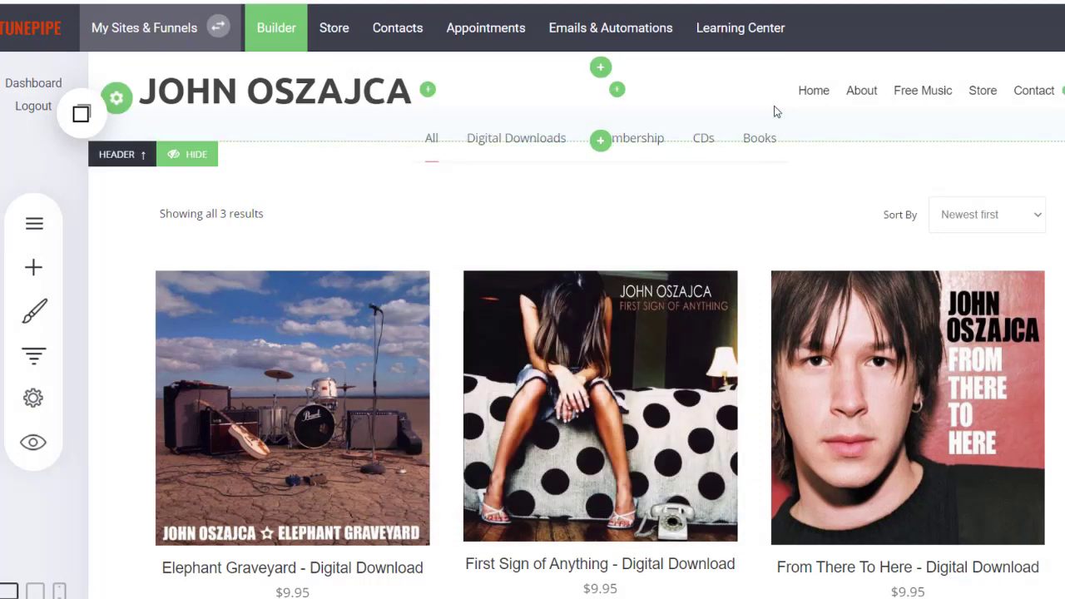
{"action": "mouse_move", "coordinate": [285, 111]}
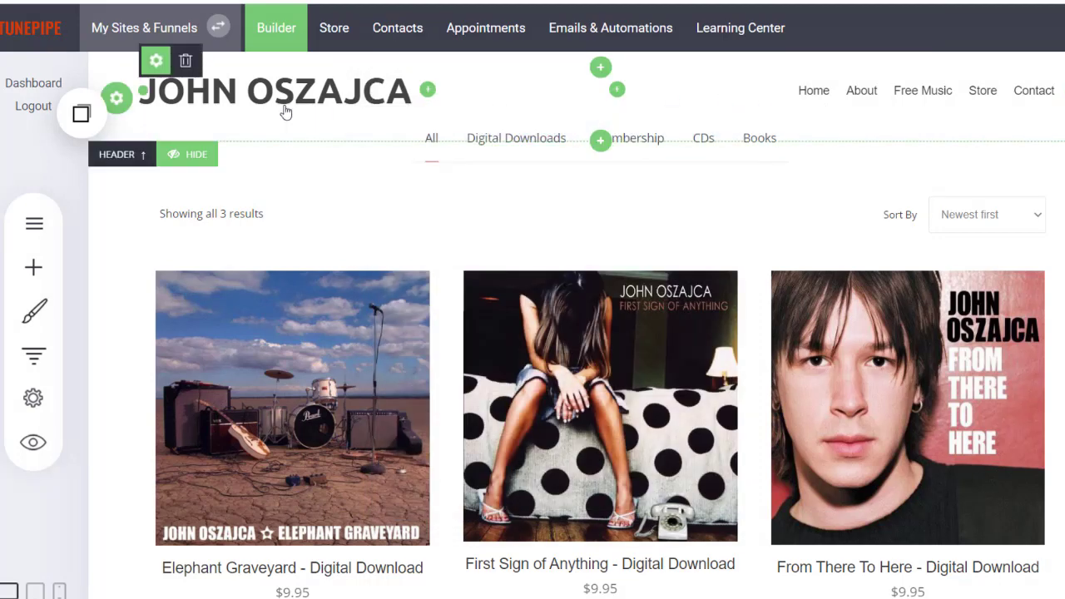
{"action": "mouse_move", "coordinate": [810, 120]}
{"action": "mouse_move", "coordinate": [810, 120]}
{"action": "left_mouse_down"}
{"action": "mouse_move", "coordinate": [815, 164]}
{"action": "mouse_move", "coordinate": [822, 113]}
{"action": "left_mouse_up"}
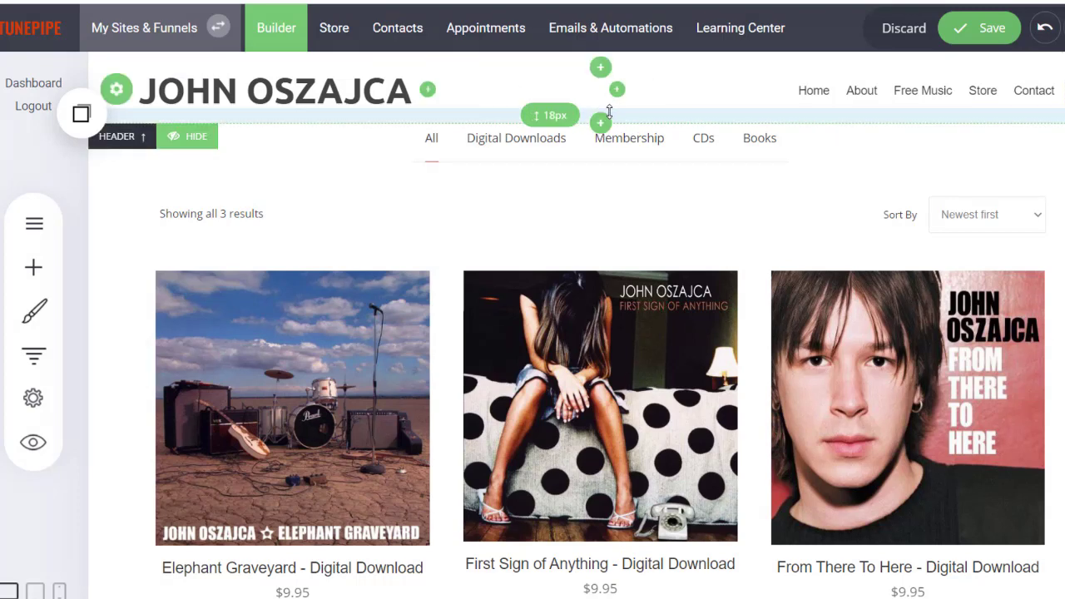
- Increase the spacing above the Store Catalog block with the header temporarily hidden, restoring the header when done
{"action": "left_click", "coordinate": [187, 136]}
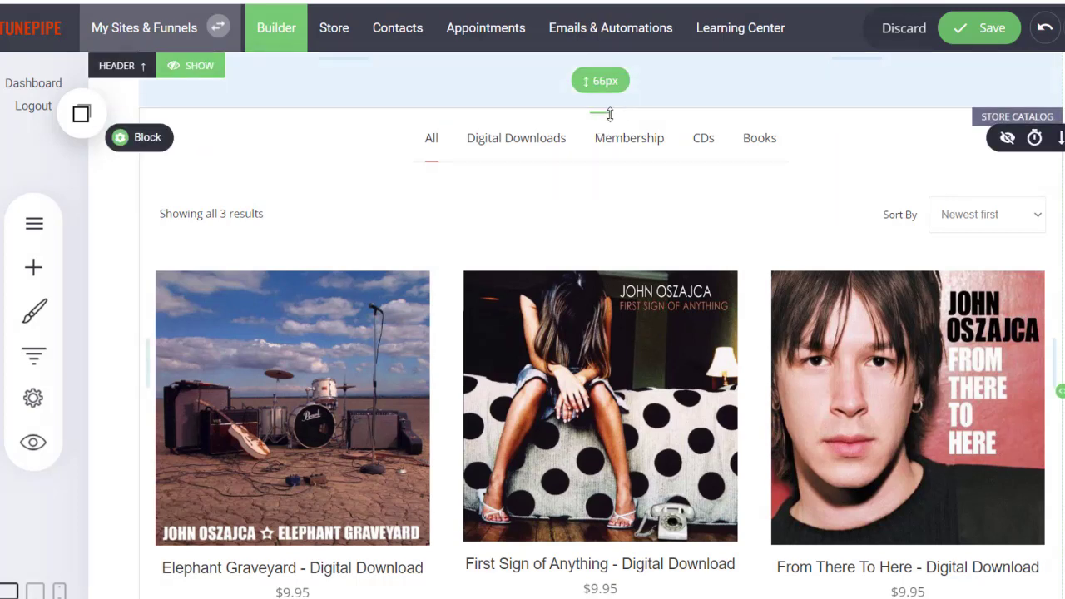
{"action": "left_click_drag", "start_coordinate": [610, 114], "coordinate": [610, 145]}
{"action": "left_click", "coordinate": [187, 64]}
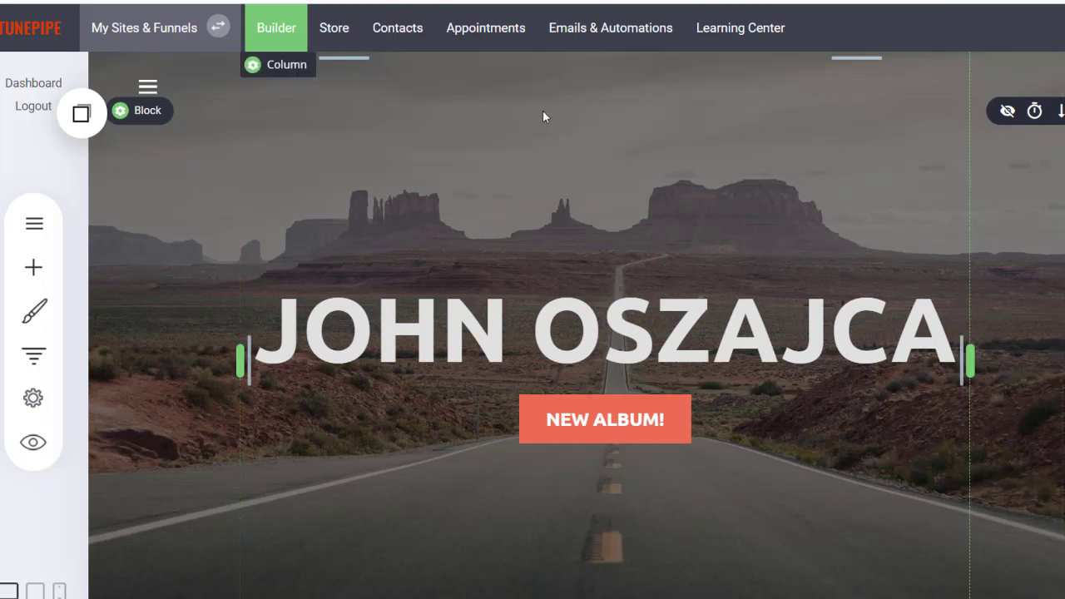
- Set the global website layout style to Boxed and pick the light blue image as the boxed pattern
{"action": "left_click", "coordinate": [35, 312]}
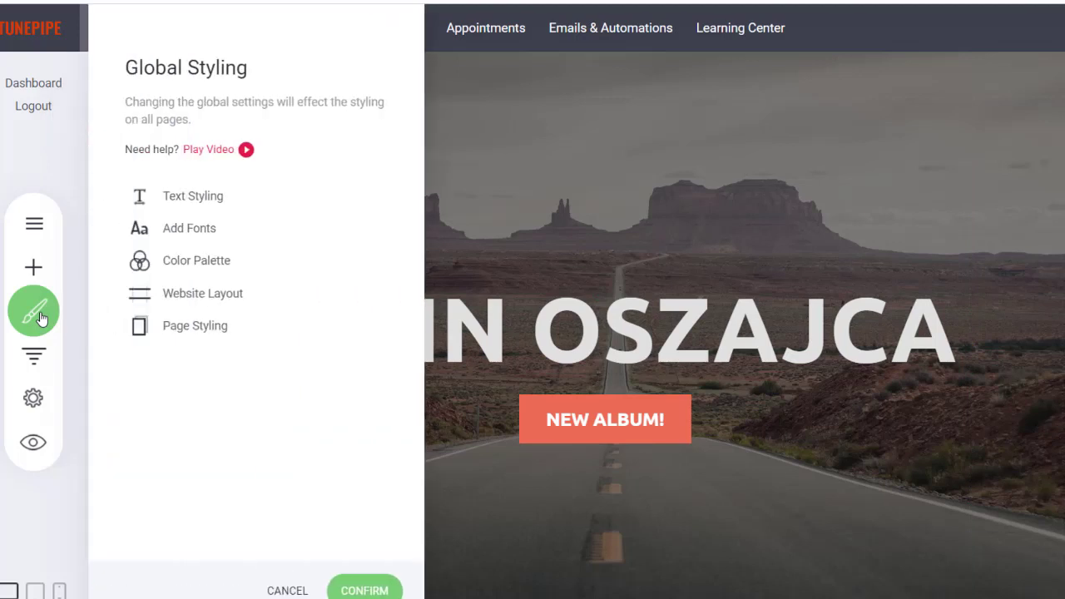
{"action": "left_click", "coordinate": [178, 296]}
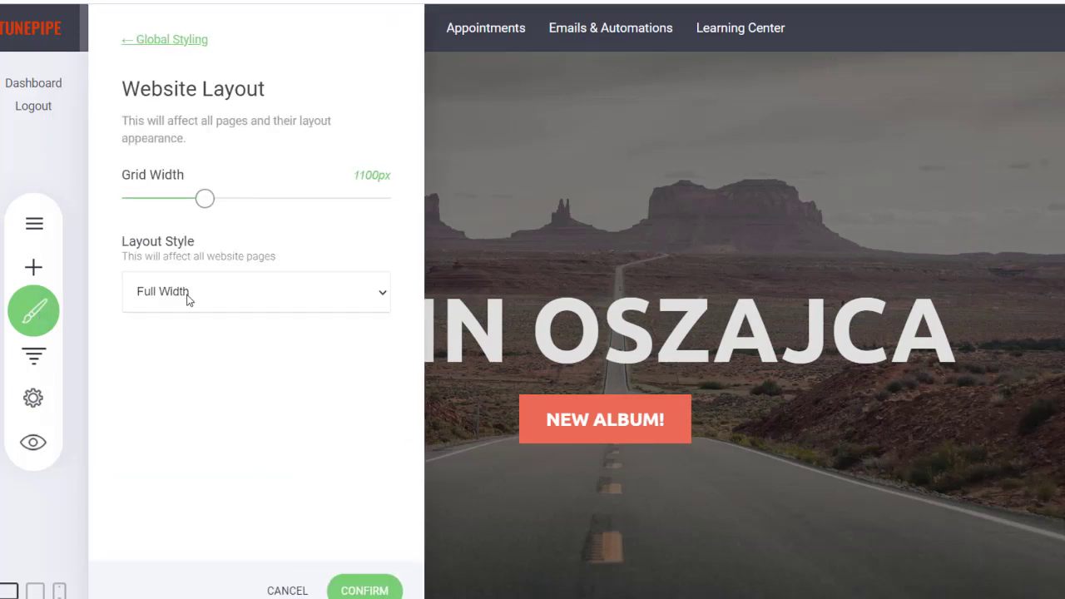
{"action": "left_click", "coordinate": [188, 298]}
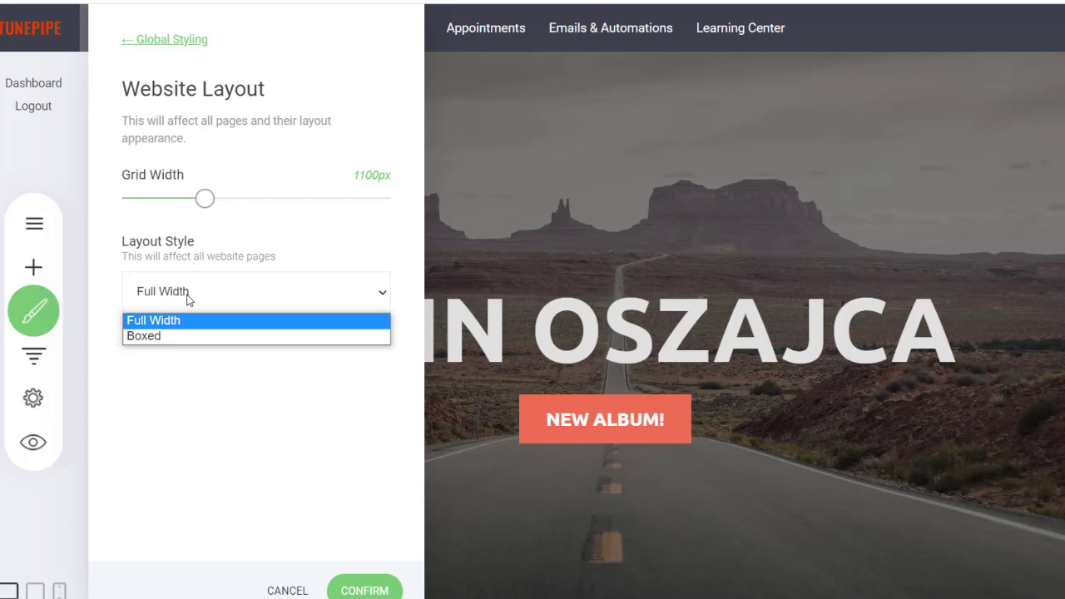
{"action": "left_click", "coordinate": [176, 339]}
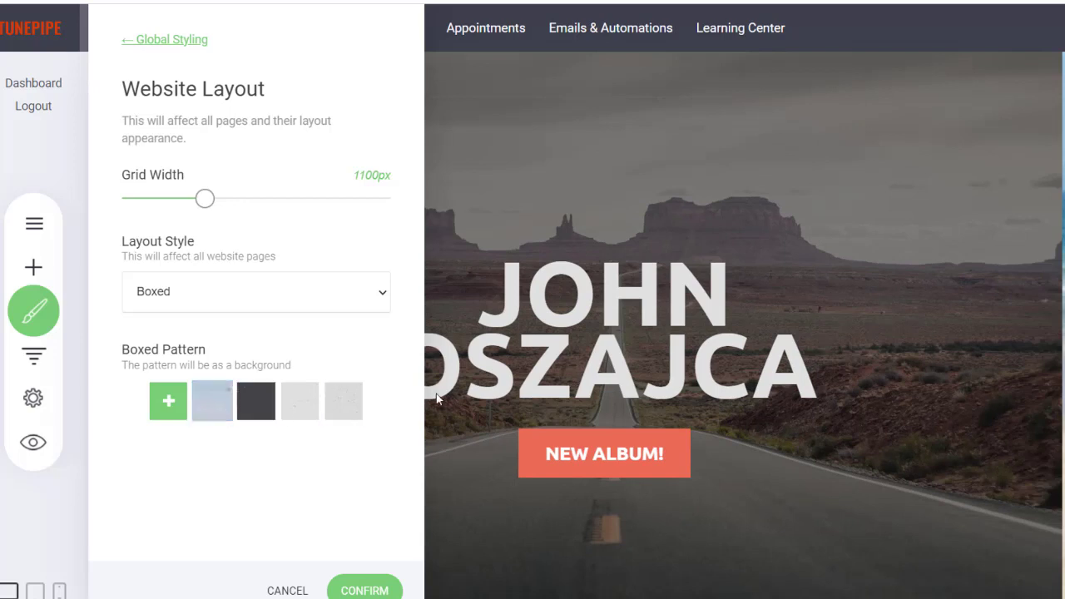
{"action": "left_click", "coordinate": [207, 408]}
- Browse the file manager for a custom boxed pattern image, close it without a selection and leave the layout settings
{"action": "left_click", "coordinate": [172, 405]}
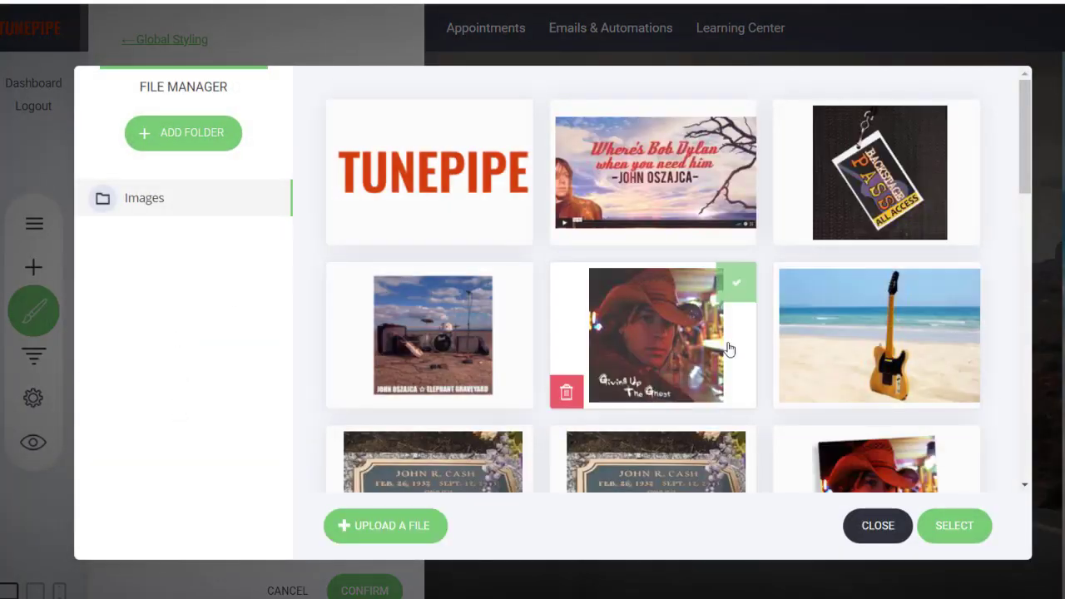
{"action": "left_click_drag", "start_coordinate": [1025, 193], "coordinate": [1036, 297]}
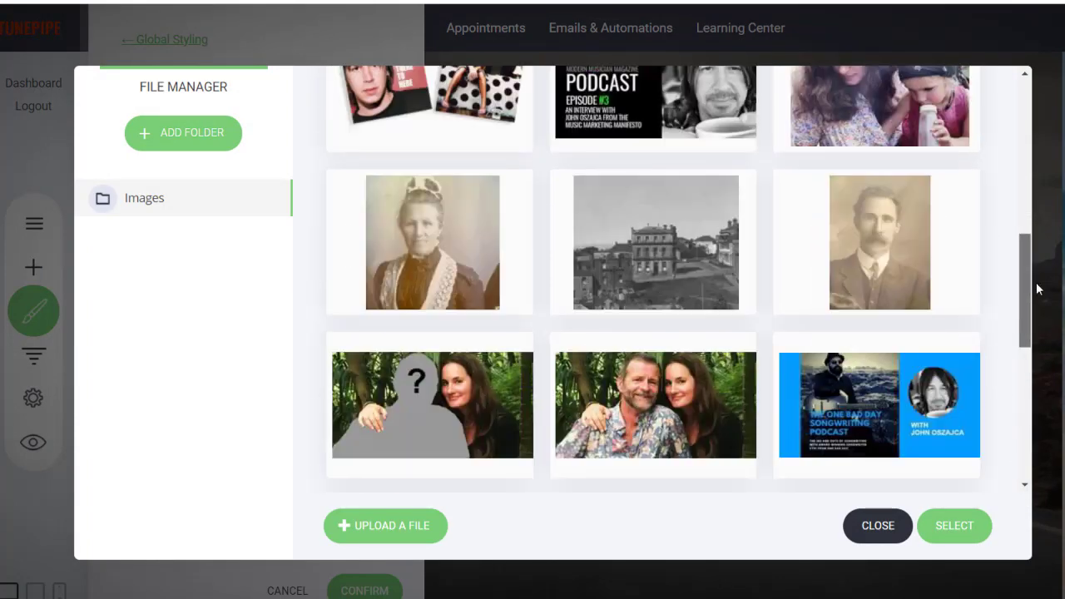
{"action": "left_click", "coordinate": [883, 522]}
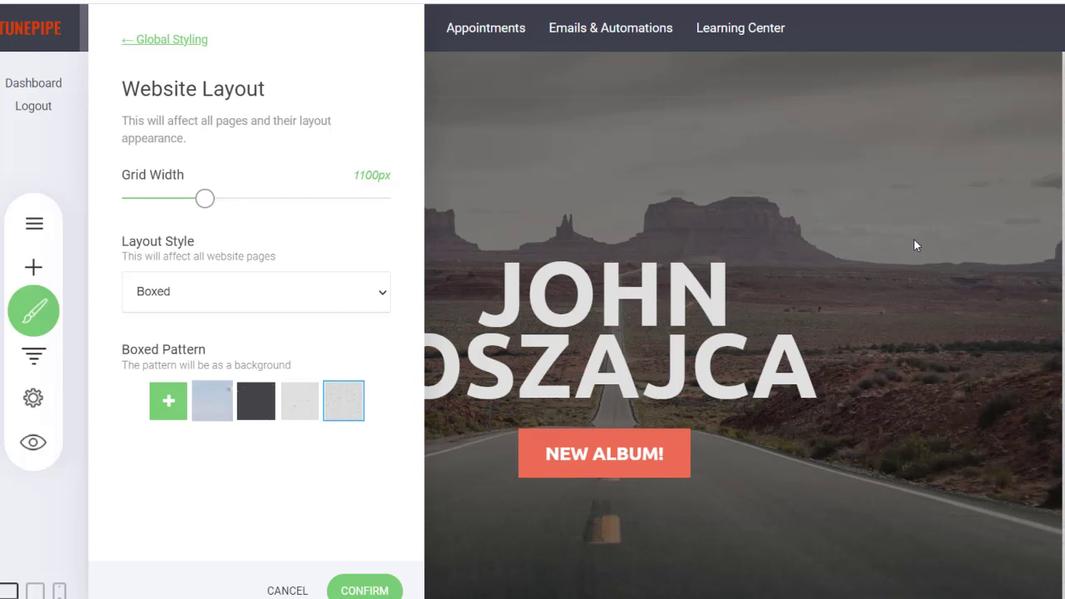
{"action": "left_click", "coordinate": [166, 401]}
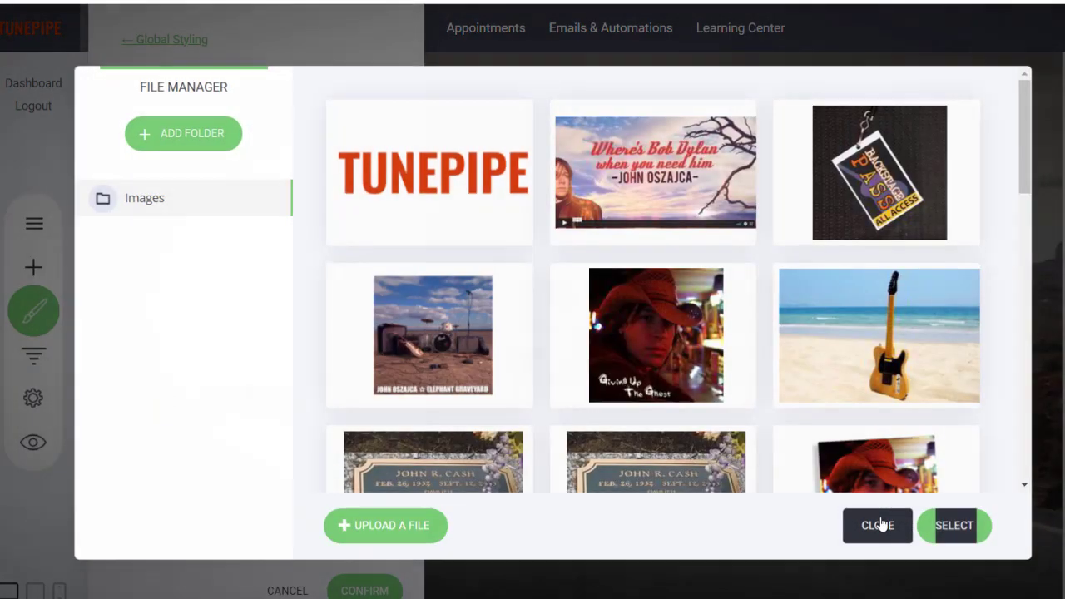
{"action": "left_click", "coordinate": [878, 525]}
{"action": "left_click", "coordinate": [780, 248]}
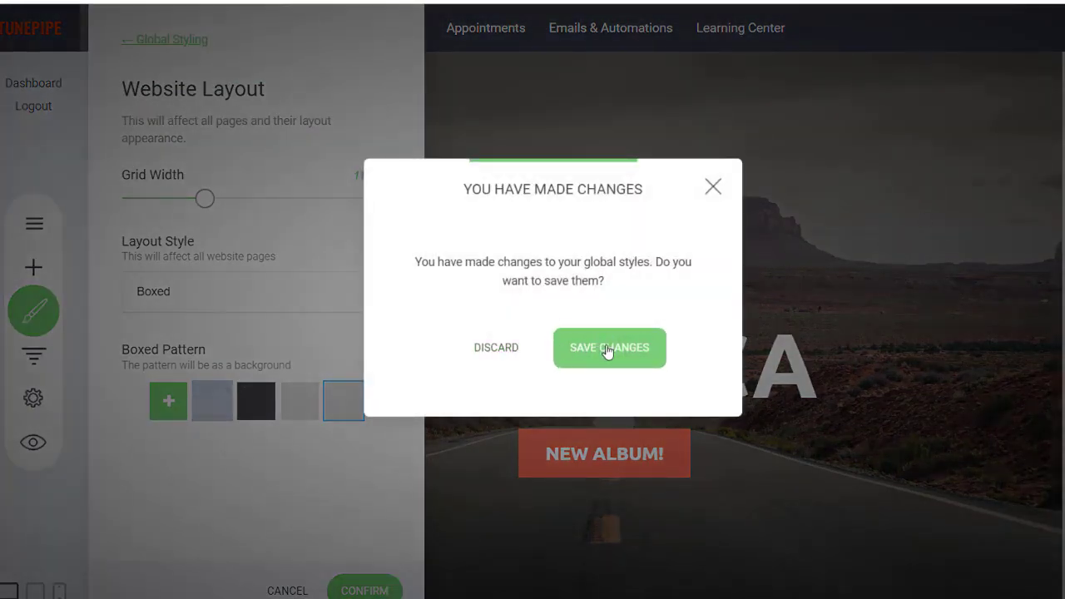
{"action": "left_click", "coordinate": [716, 192]}
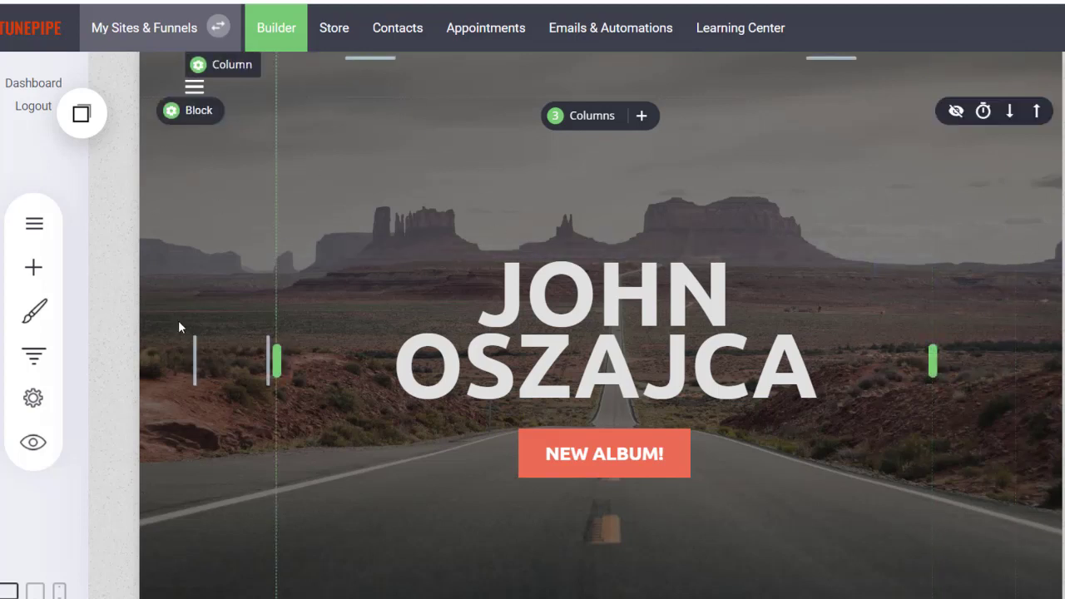
- Try the dark, light grey, speckled grey and light blue boxed patterns in the website layout settings
{"action": "left_click", "coordinate": [32, 324]}
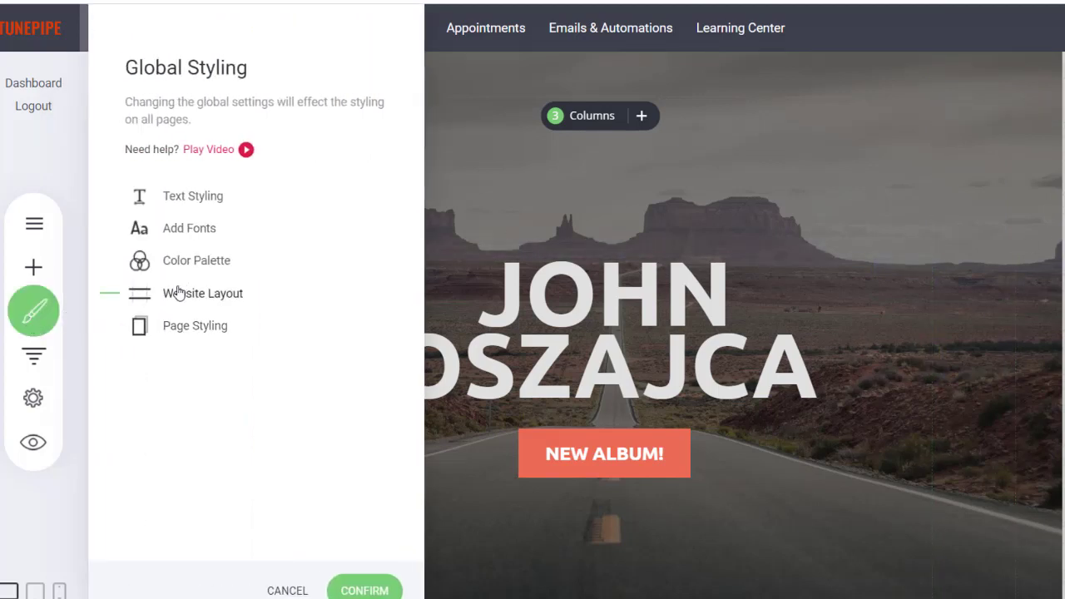
{"action": "left_click", "coordinate": [175, 292]}
{"action": "left_click", "coordinate": [257, 398]}
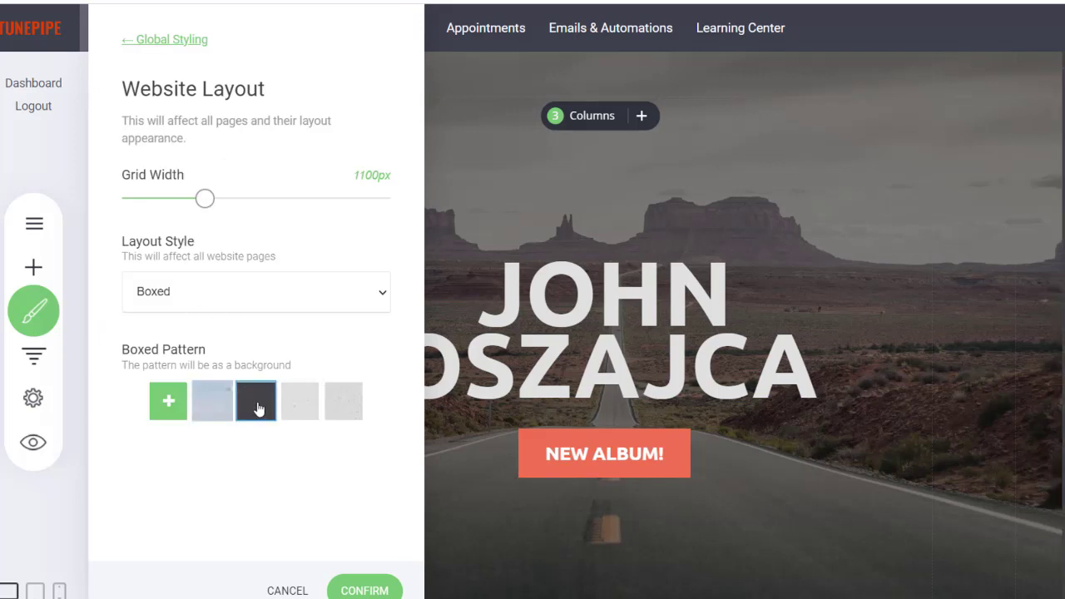
{"action": "left_click", "coordinate": [307, 408]}
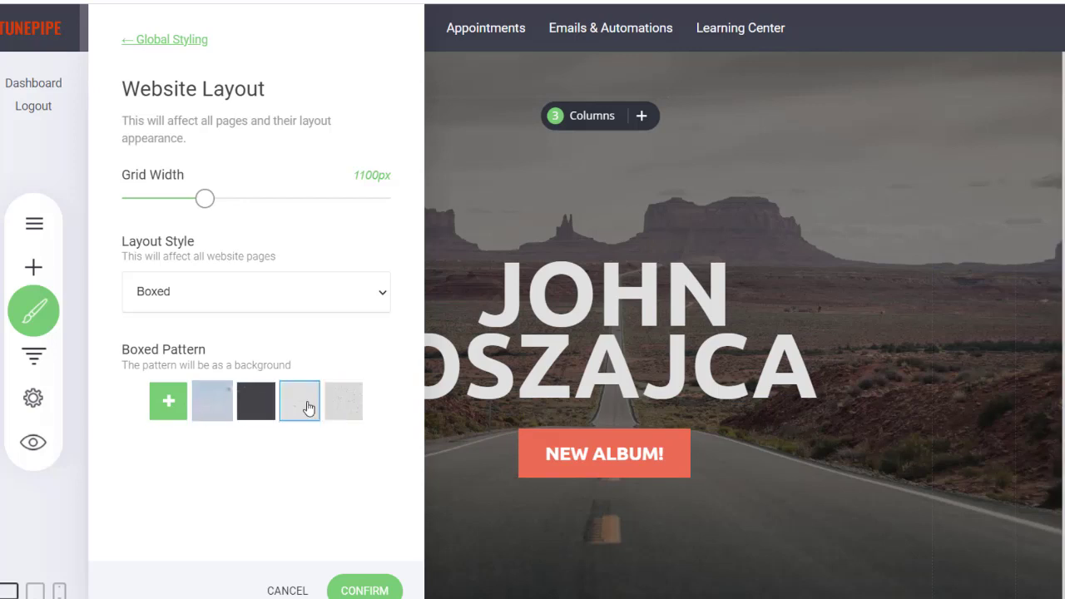
{"action": "left_click", "coordinate": [337, 410]}
{"action": "left_click", "coordinate": [214, 410]}
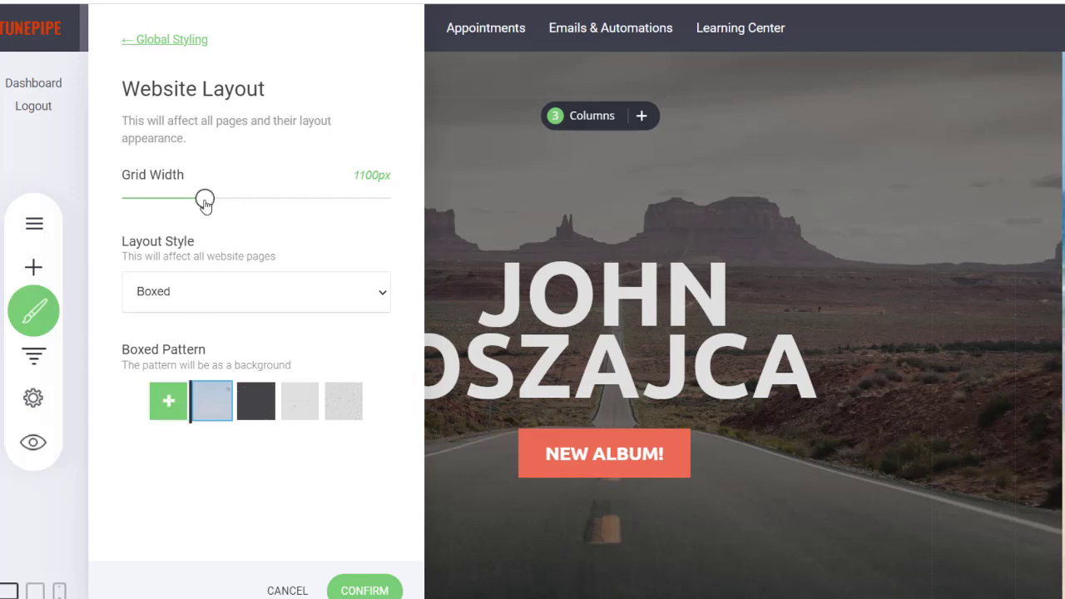
- Set the grid width to 800 px with the speckled grey boxed pattern and confirm the website layout
{"action": "left_click_drag", "start_coordinate": [206, 205], "coordinate": [153, 204]}
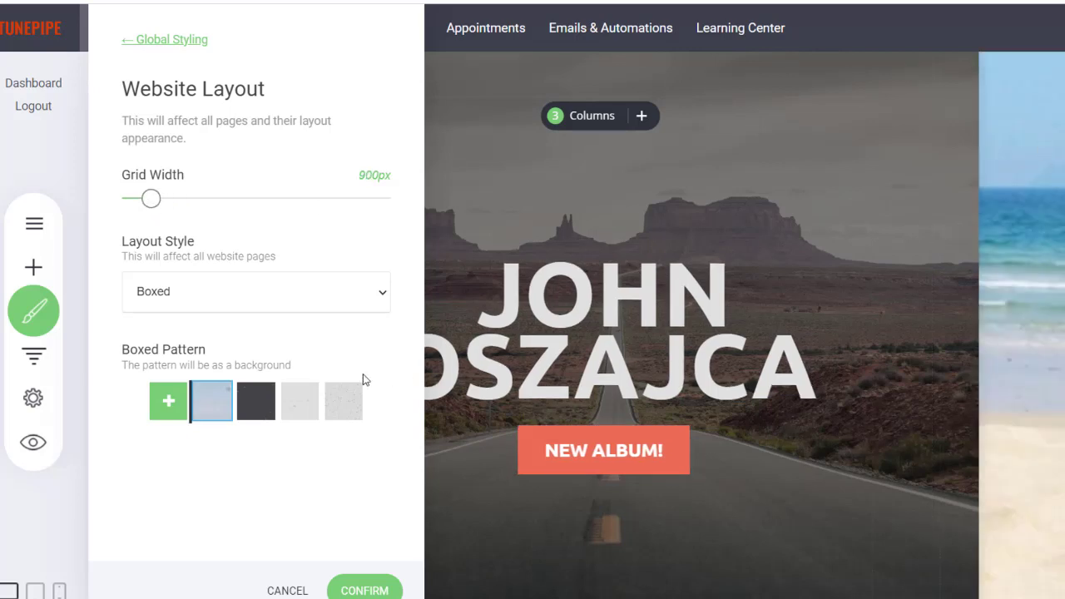
{"action": "left_click", "coordinate": [341, 404]}
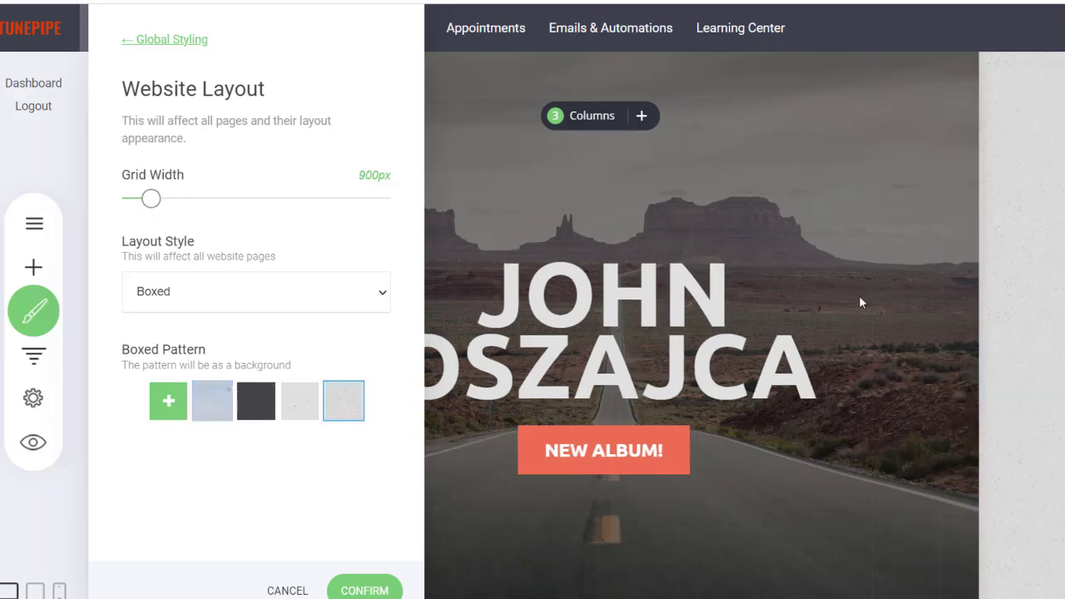
{"action": "left_click_drag", "start_coordinate": [151, 199], "coordinate": [72, 202]}
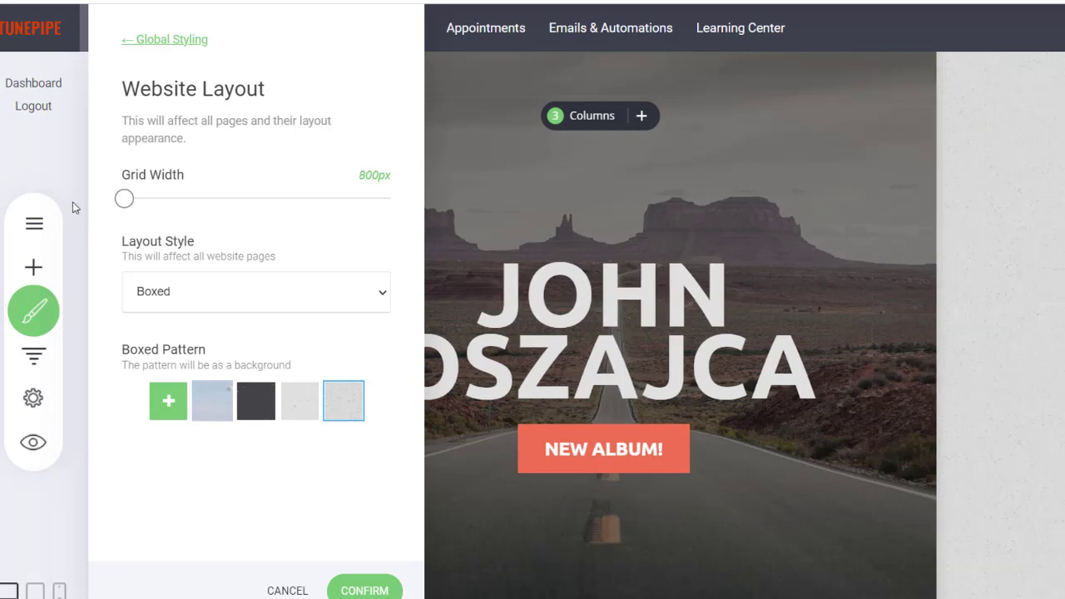
{"action": "left_click", "coordinate": [948, 218]}
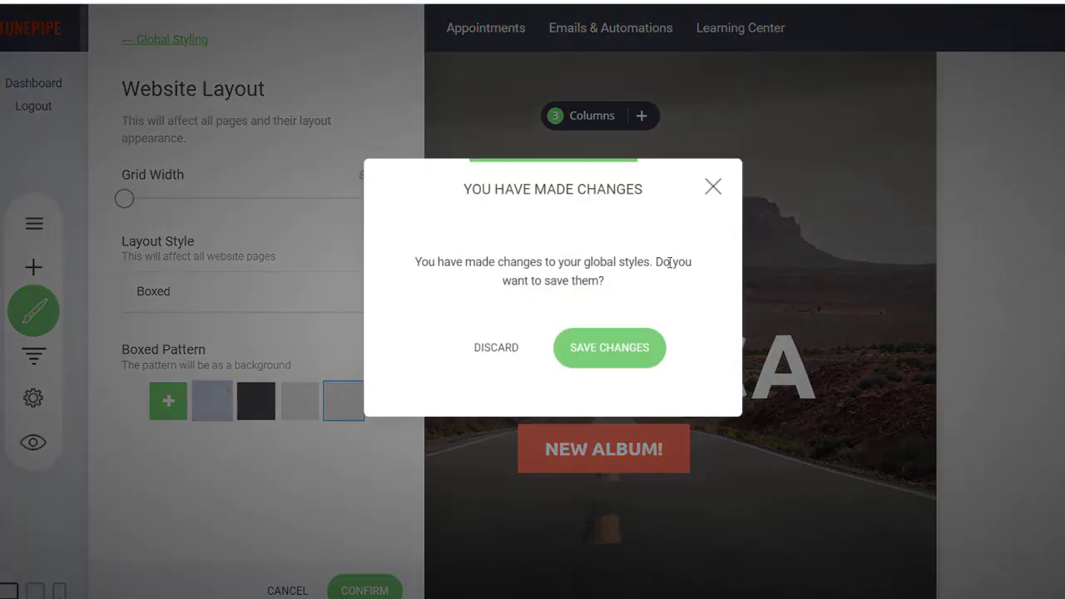
{"action": "left_click", "coordinate": [714, 188]}
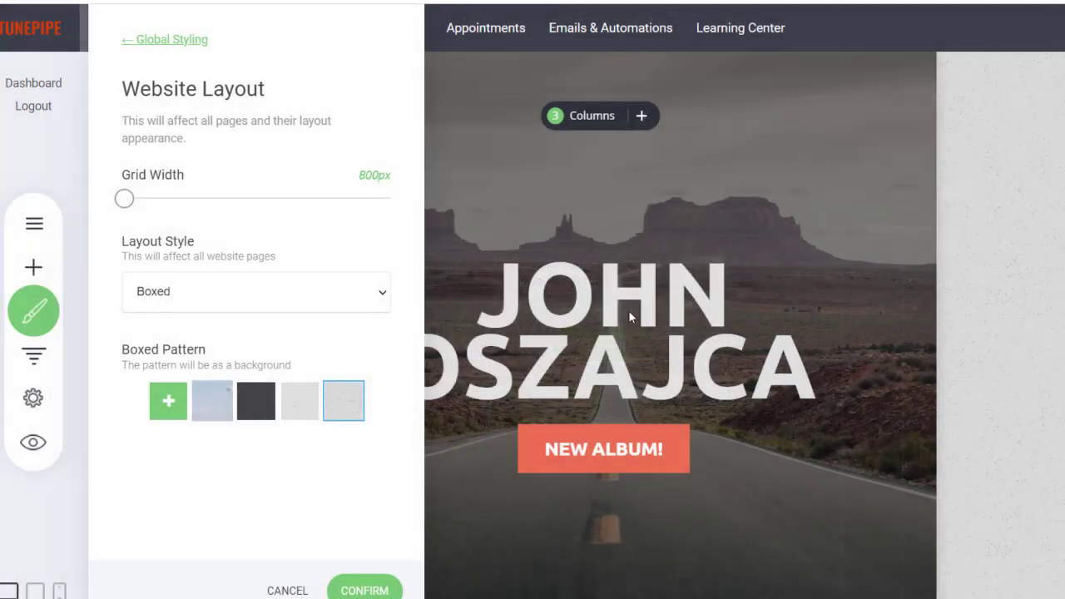
{"action": "left_click", "coordinate": [383, 590]}
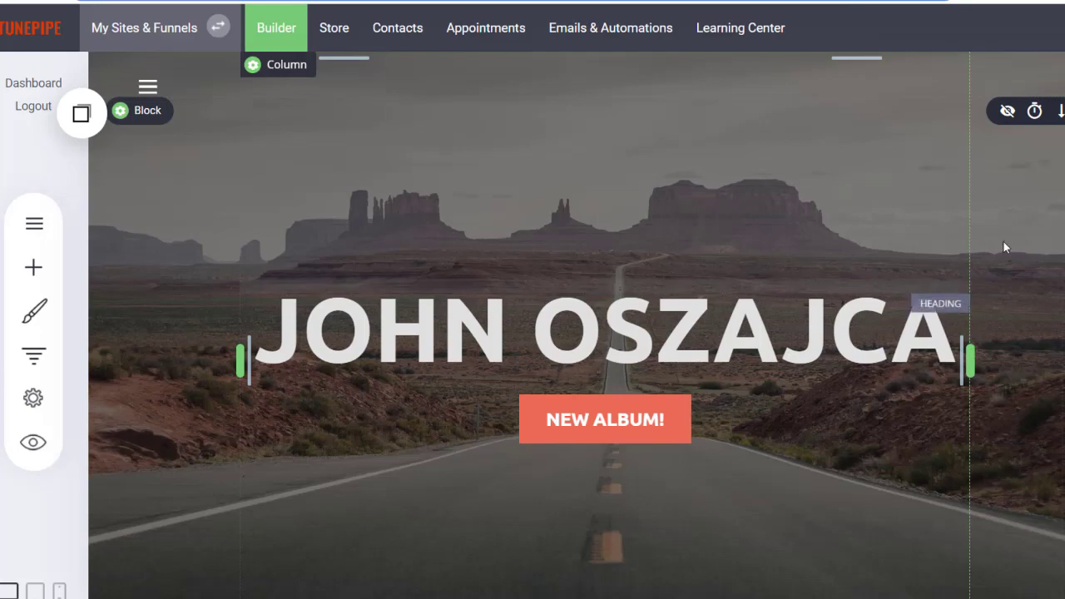
- Examine the desert road block's background while moving through the page, and check its parallax effect in the container settings
{"action": "scroll", "coordinate": [576, 326], "scroll_direction": "down", "scroll_amount": 1}
{"action": "scroll", "coordinate": [577, 326], "scroll_direction": "down", "scroll_amount": 12}
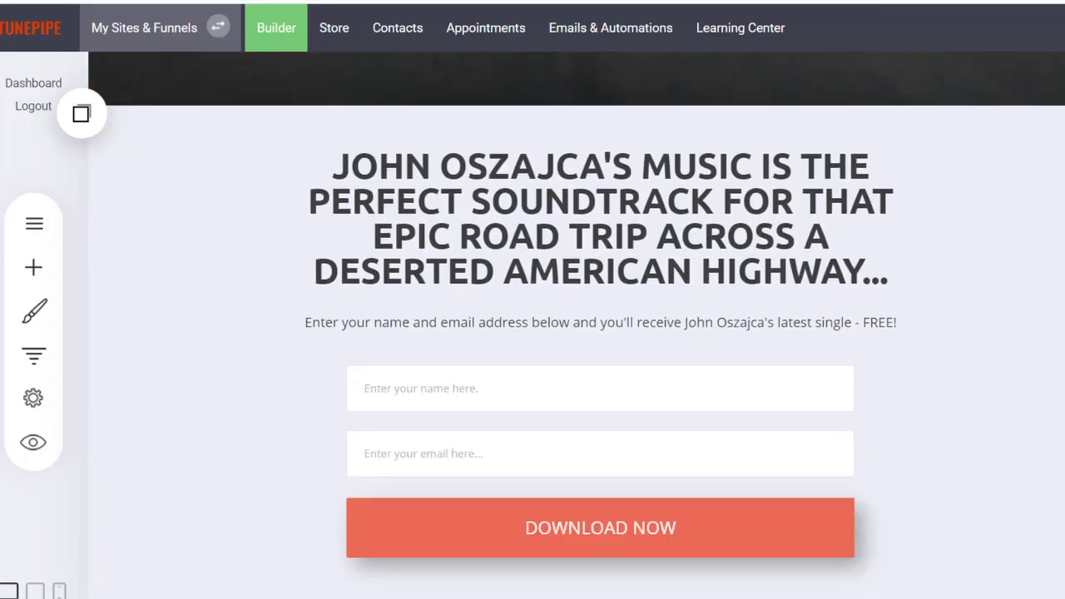
{"action": "scroll", "coordinate": [577, 325], "scroll_direction": "down", "scroll_amount": 7}
{"action": "scroll", "coordinate": [577, 326], "scroll_direction": "up", "scroll_amount": 8}
{"action": "scroll", "coordinate": [577, 326], "scroll_direction": "up", "scroll_amount": 12}
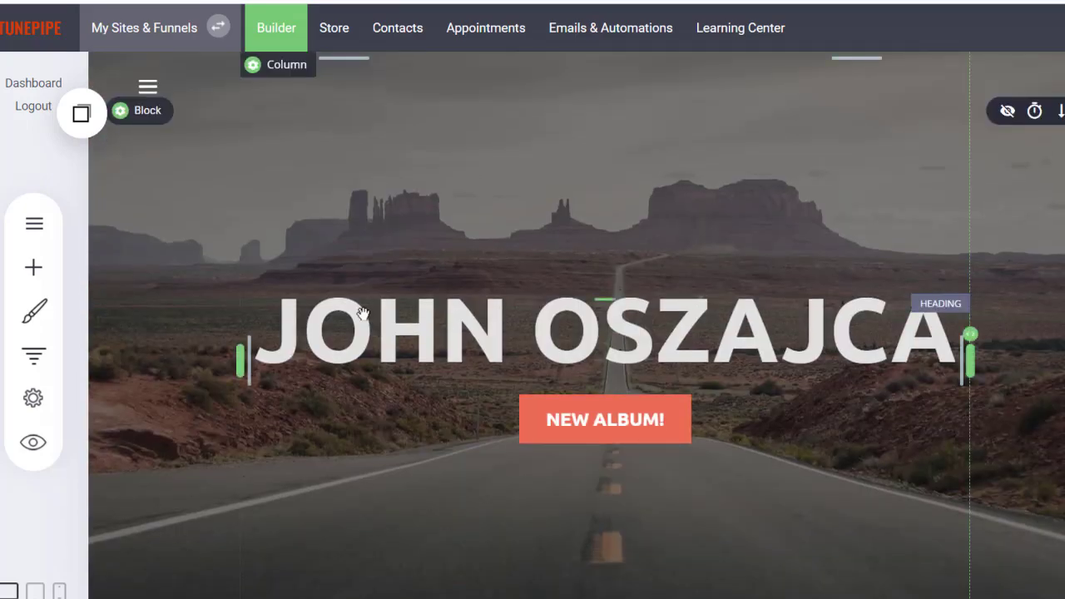
{"action": "left_click", "coordinate": [152, 113]}
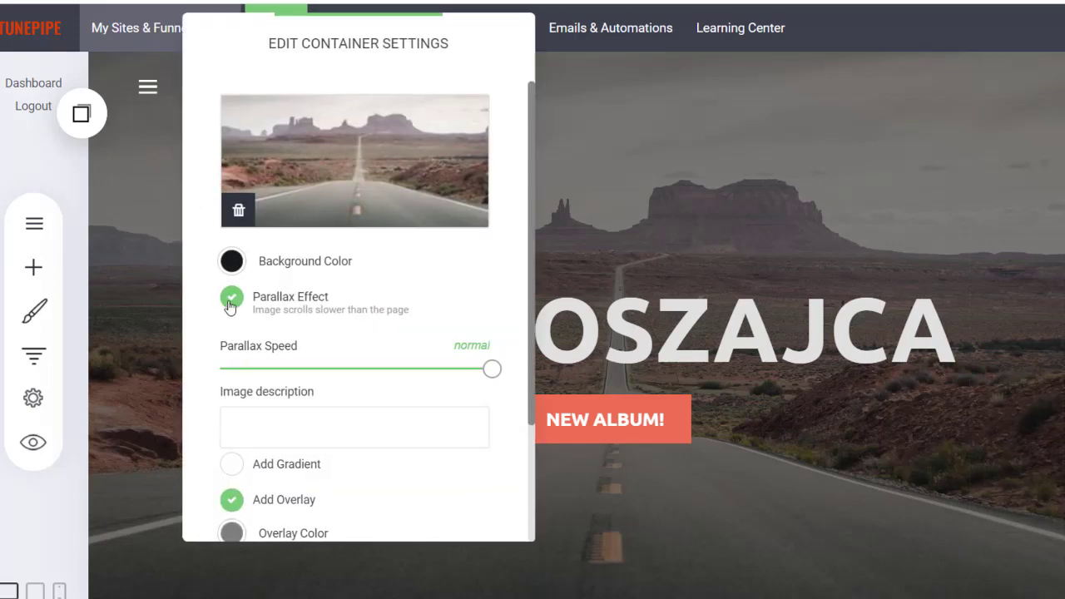
{"action": "left_click", "coordinate": [585, 216]}
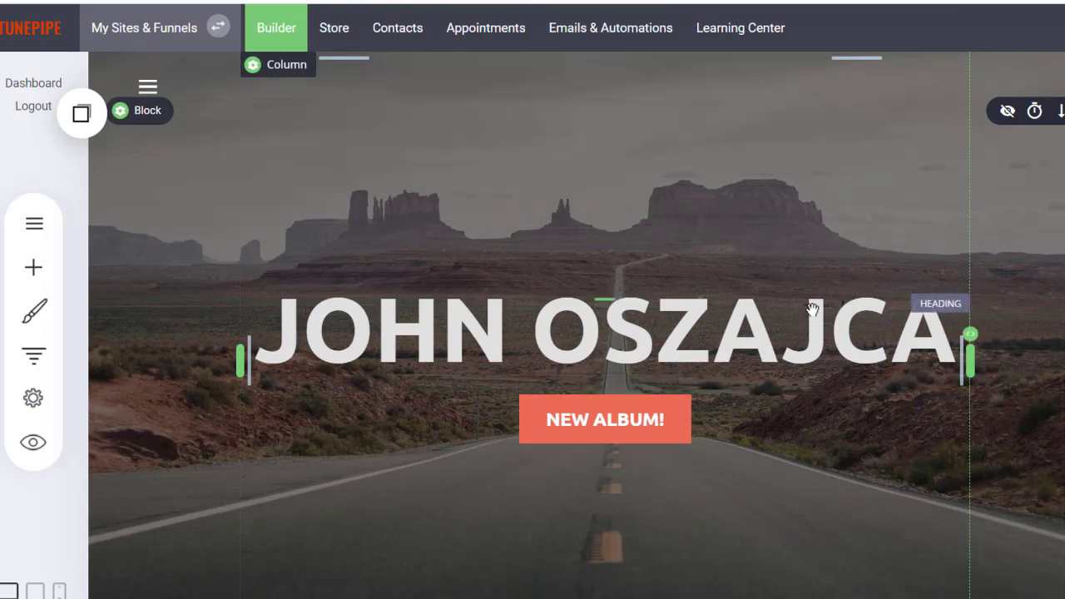
{"action": "scroll", "coordinate": [576, 325], "scroll_direction": "down", "scroll_amount": 1}
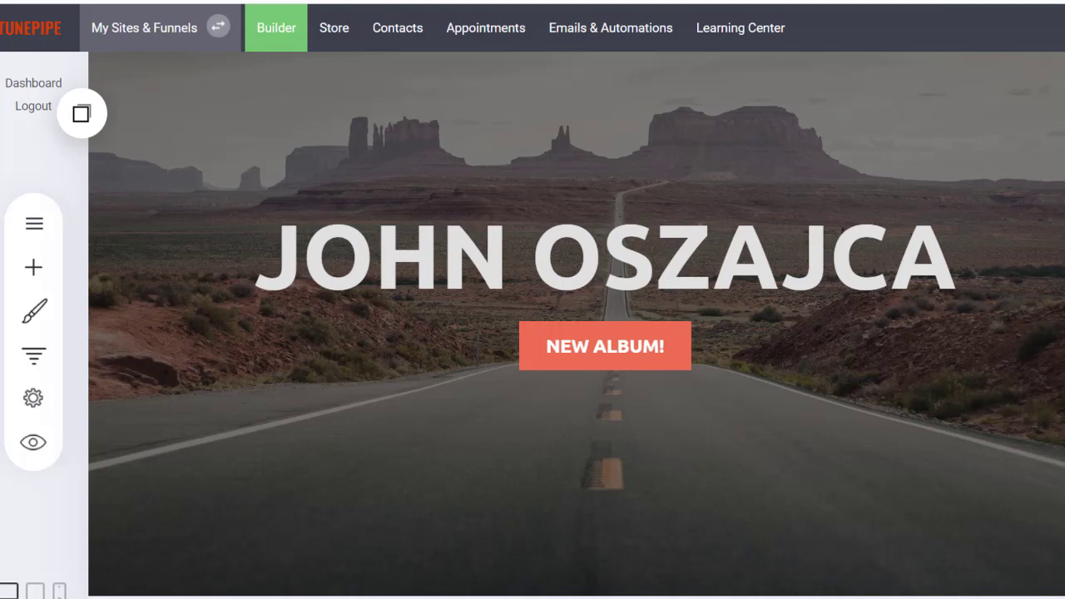
{"action": "scroll", "coordinate": [577, 324], "scroll_direction": "up", "scroll_amount": 1}
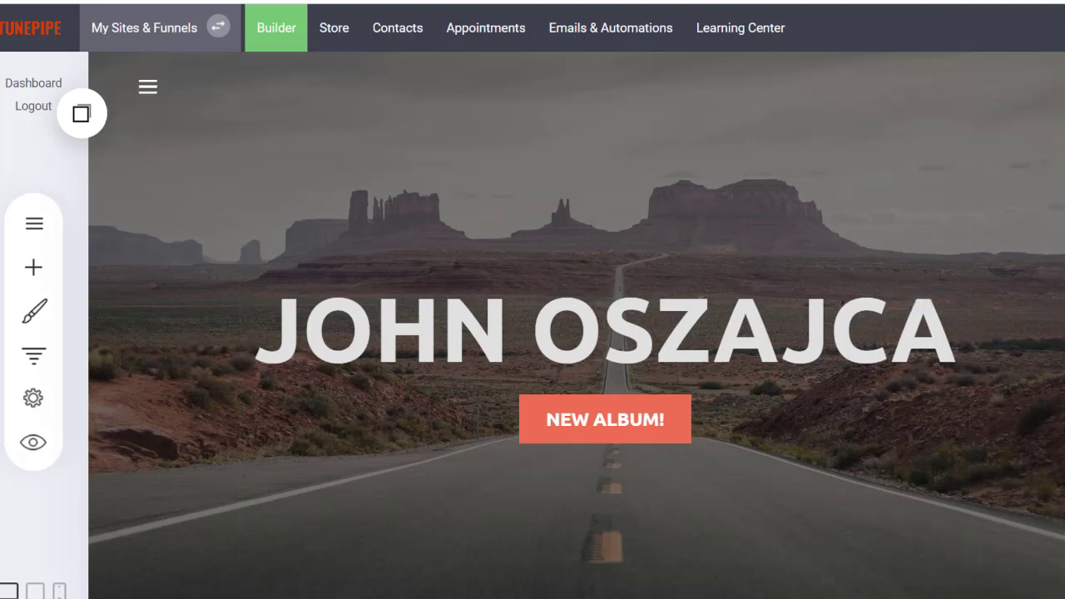
{"action": "scroll", "coordinate": [577, 324], "scroll_direction": "down", "scroll_amount": 10}
{"action": "scroll", "coordinate": [576, 325], "scroll_direction": "down", "scroll_amount": 9}
{"action": "scroll", "coordinate": [576, 325], "scroll_direction": "up", "scroll_amount": 12}
{"action": "scroll", "coordinate": [576, 324], "scroll_direction": "up", "scroll_amount": 7}
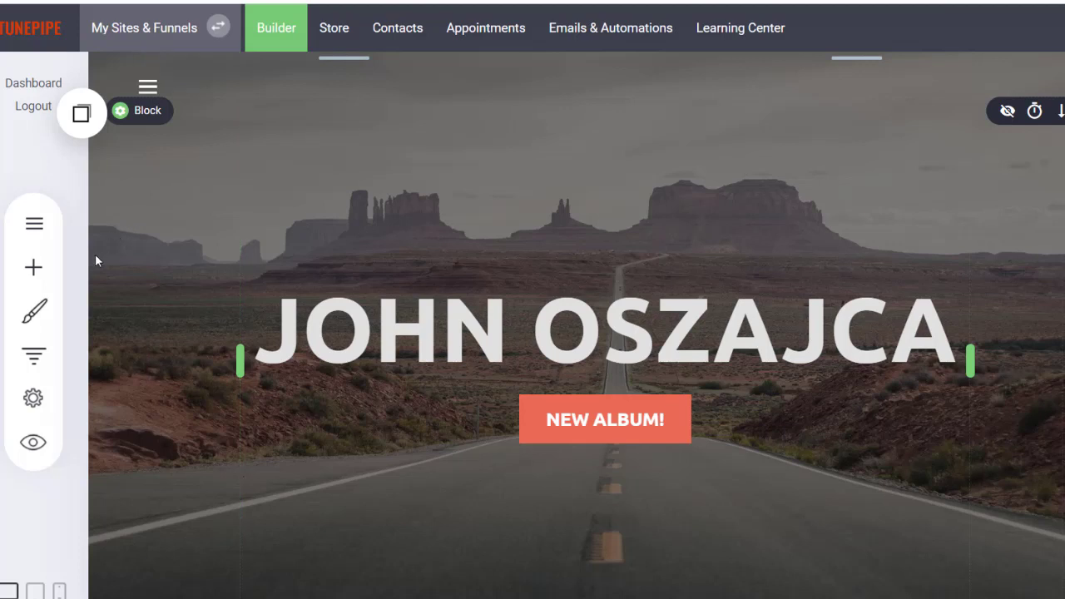
- Set the desert road image as the whole-page background in the current page's styling
{"action": "left_click", "coordinate": [33, 311]}
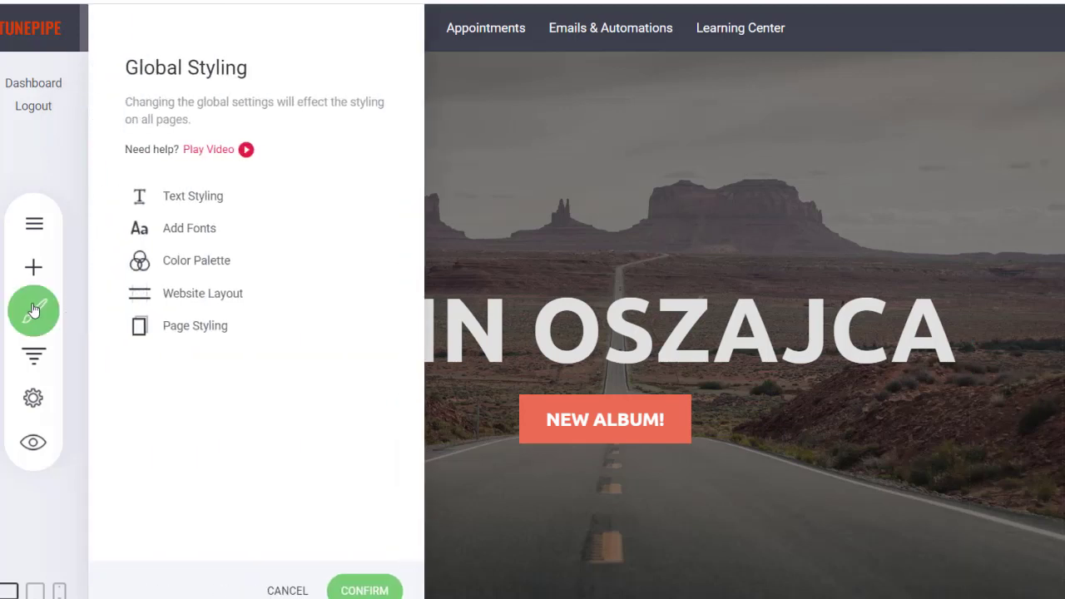
{"action": "left_click", "coordinate": [188, 329]}
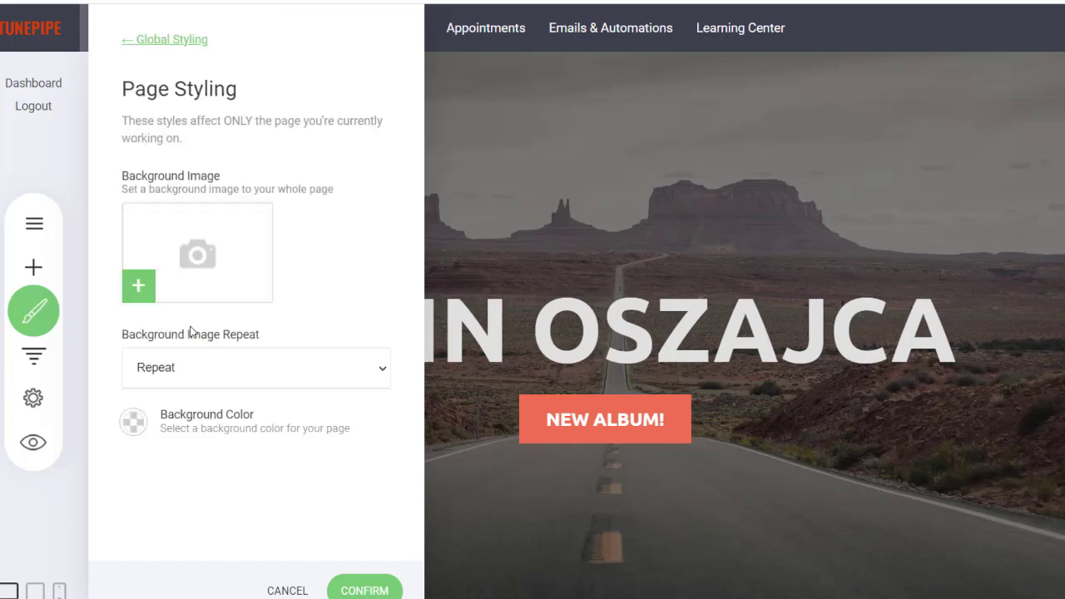
{"action": "left_click", "coordinate": [196, 279]}
{"action": "left_click", "coordinate": [464, 213]}
{"action": "left_click", "coordinate": [944, 524]}
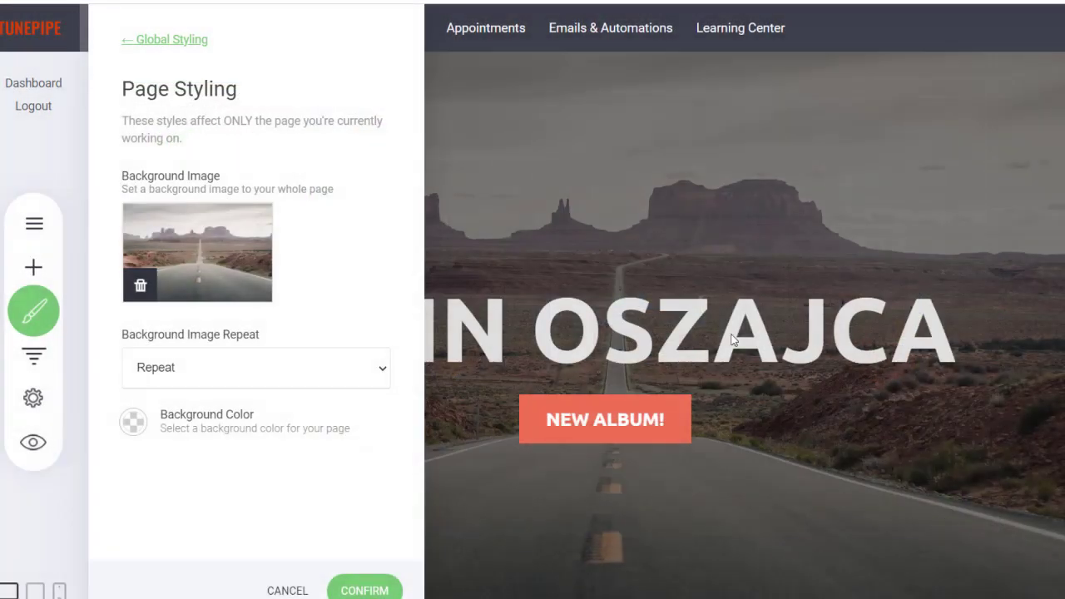
- Set the page's background image repeat to Fixed and confirm the page styling
{"action": "left_click", "coordinate": [283, 372]}
{"action": "left_click", "coordinate": [268, 397]}
{"action": "left_click", "coordinate": [293, 367]}
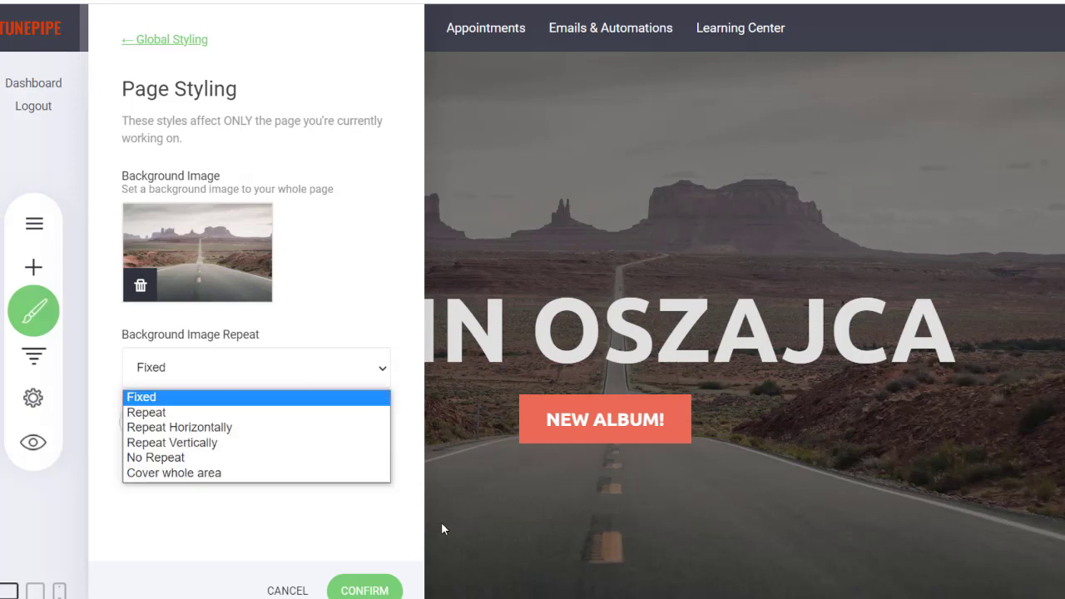
{"action": "left_click", "coordinate": [384, 589]}
{"action": "left_click", "coordinate": [384, 589]}
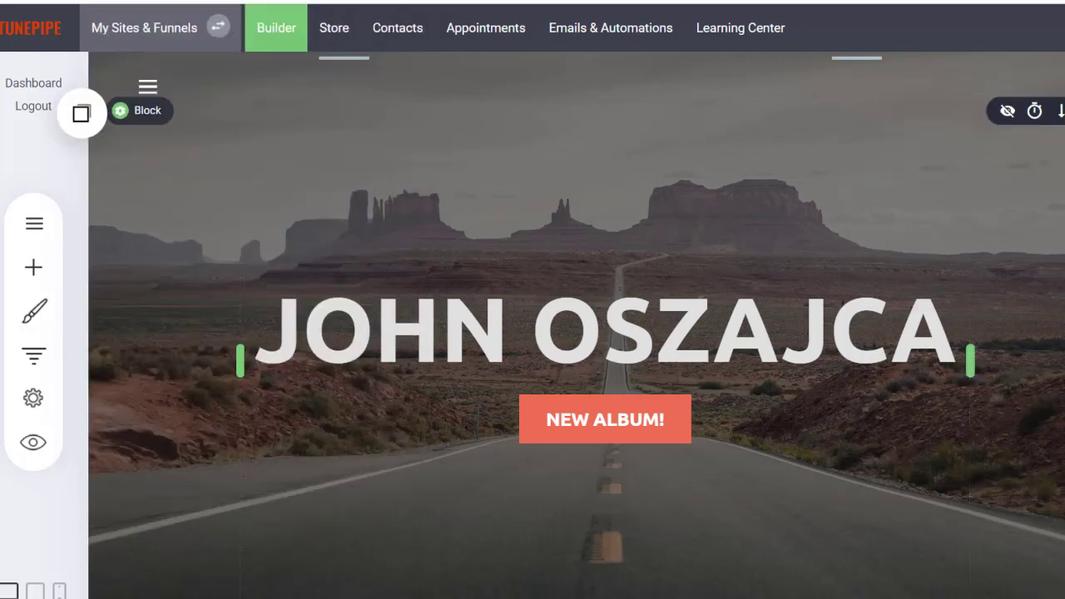
- Examine the blocks down the page, including the blog posts above the footer, to see where the page background shows through
{"action": "scroll", "coordinate": [576, 324], "scroll_direction": "down", "scroll_amount": 4}
{"action": "scroll", "coordinate": [576, 324], "scroll_direction": "up", "scroll_amount": 3}
{"action": "scroll", "coordinate": [576, 324], "scroll_direction": "down", "scroll_amount": 1}
{"action": "scroll", "coordinate": [576, 324], "scroll_direction": "up", "scroll_amount": 2}
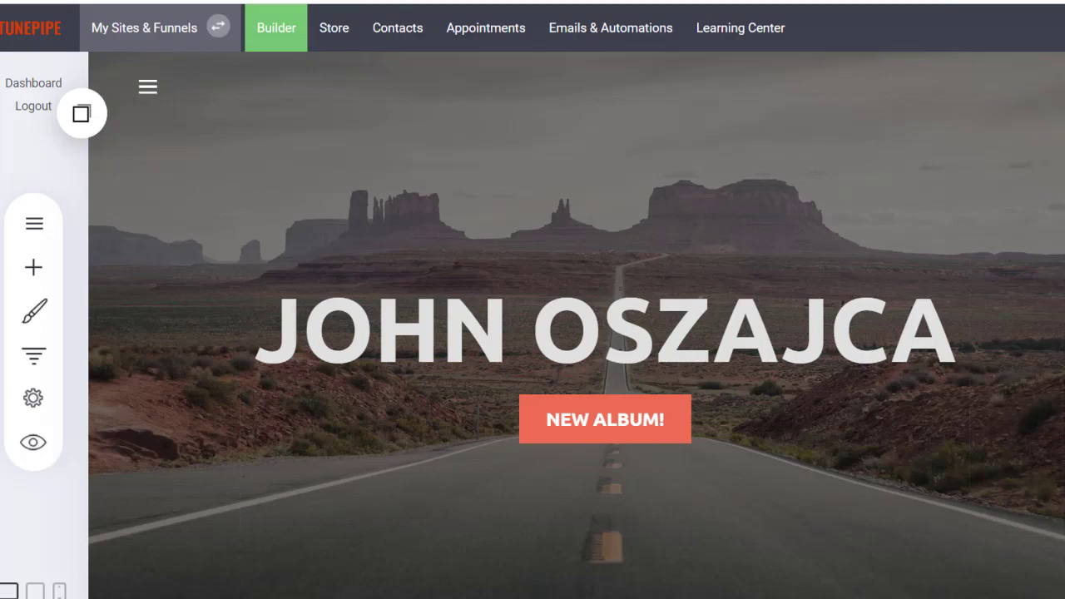
{"action": "scroll", "coordinate": [229, 311], "scroll_direction": "down", "scroll_amount": 5}
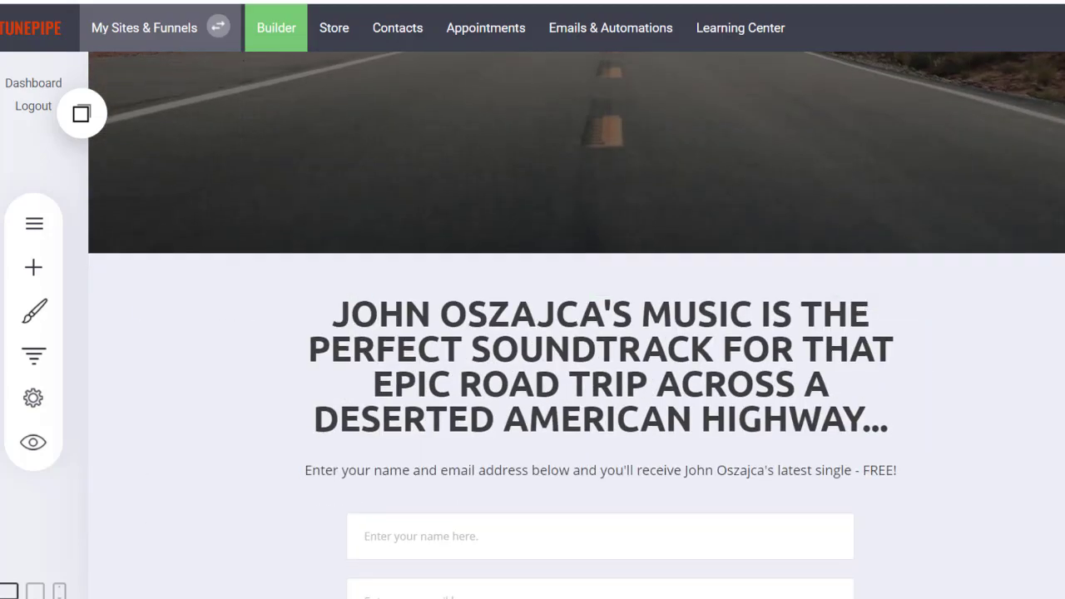
{"action": "scroll", "coordinate": [576, 324], "scroll_direction": "down", "scroll_amount": 10}
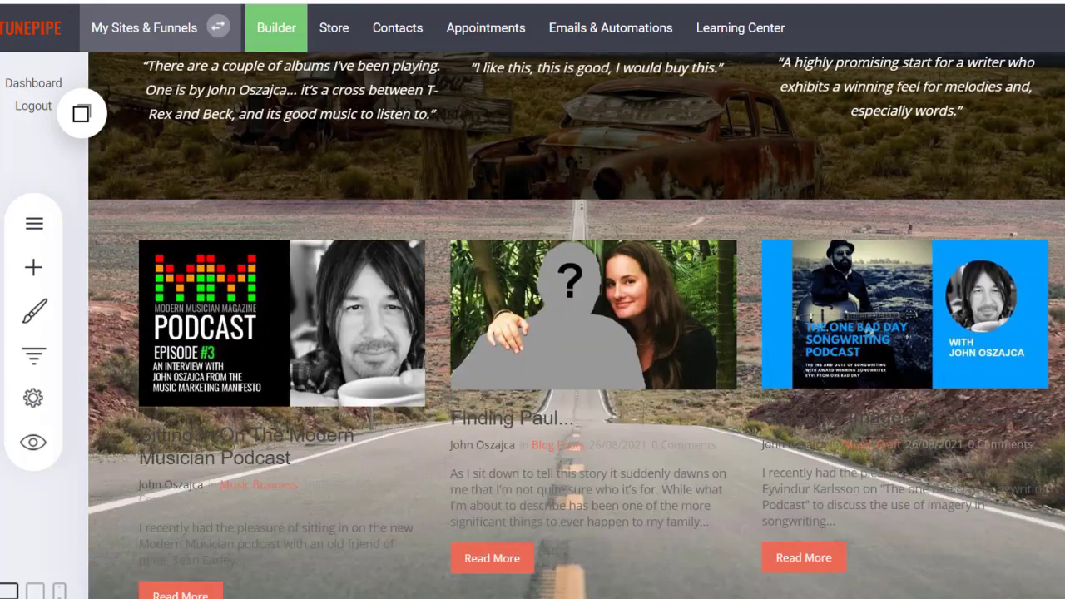
{"action": "scroll", "coordinate": [239, 206], "scroll_direction": "down", "scroll_amount": 2}
{"action": "scroll", "coordinate": [239, 206], "scroll_direction": "up", "scroll_amount": 1}
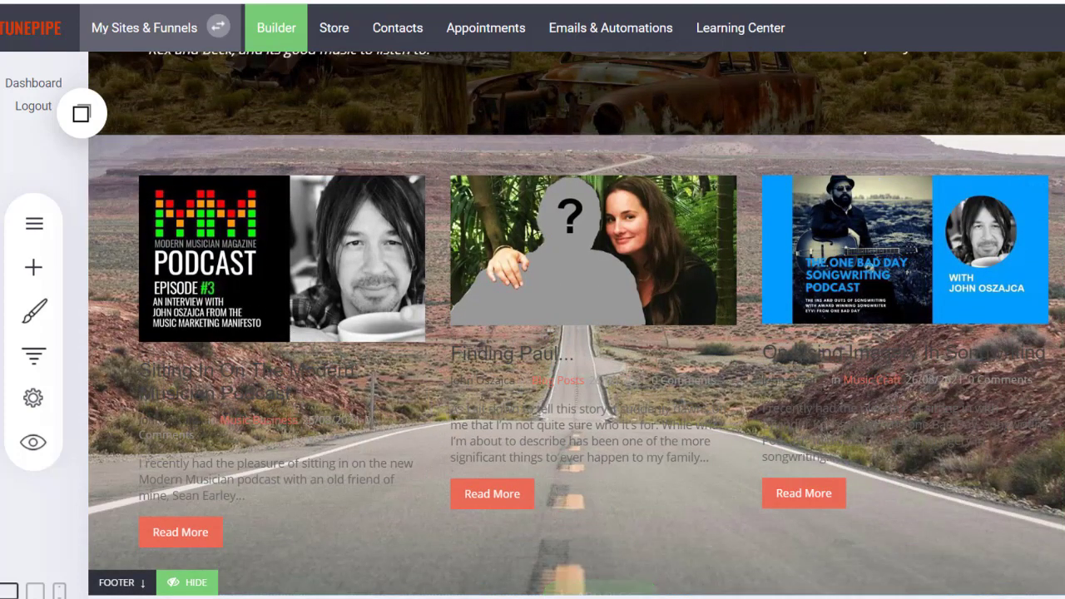
{"action": "scroll", "coordinate": [577, 333], "scroll_direction": "down", "scroll_amount": 2}
{"action": "scroll", "coordinate": [577, 333], "scroll_direction": "up", "scroll_amount": 2}
{"action": "scroll", "coordinate": [576, 333], "scroll_direction": "up", "scroll_amount": 15}
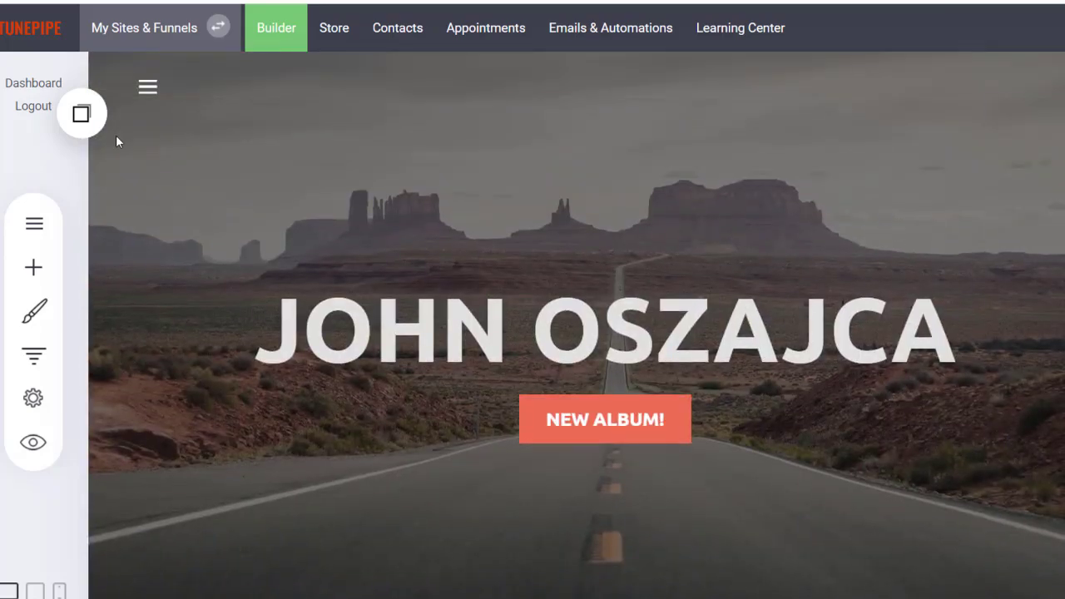
- Remove the title block's own background image and make its background colour transparent, closing the file manager without a selection
{"action": "left_click", "coordinate": [122, 112]}
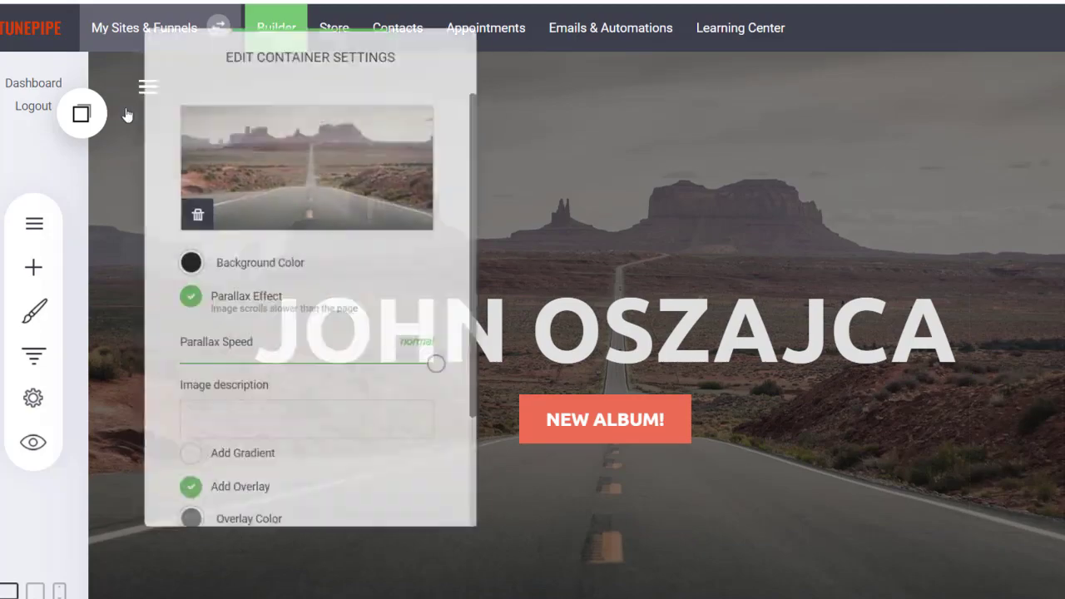
{"action": "left_click", "coordinate": [191, 210]}
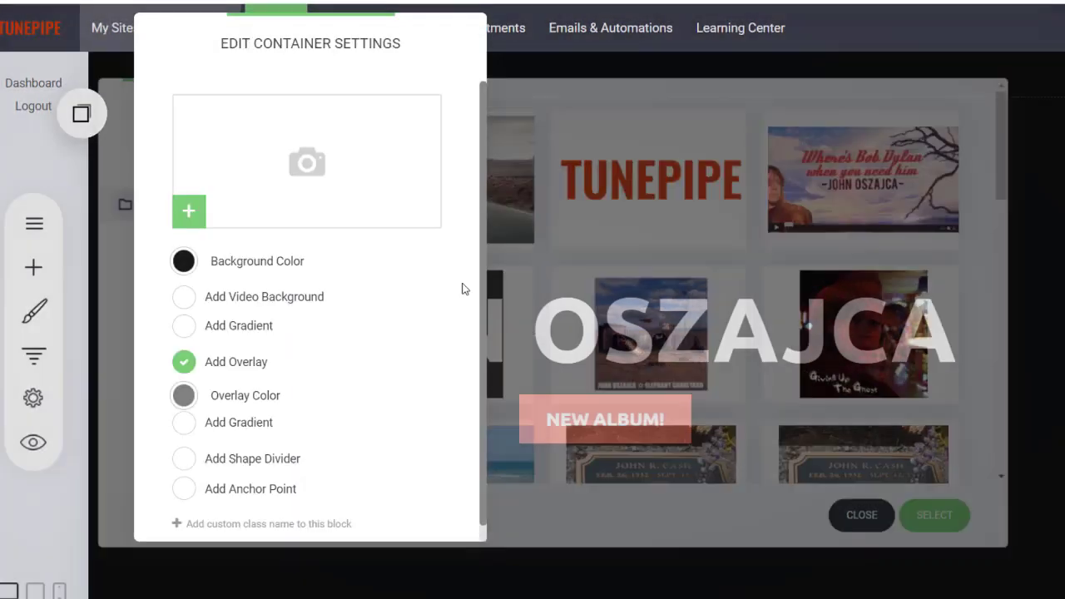
{"action": "left_click", "coordinate": [870, 533]}
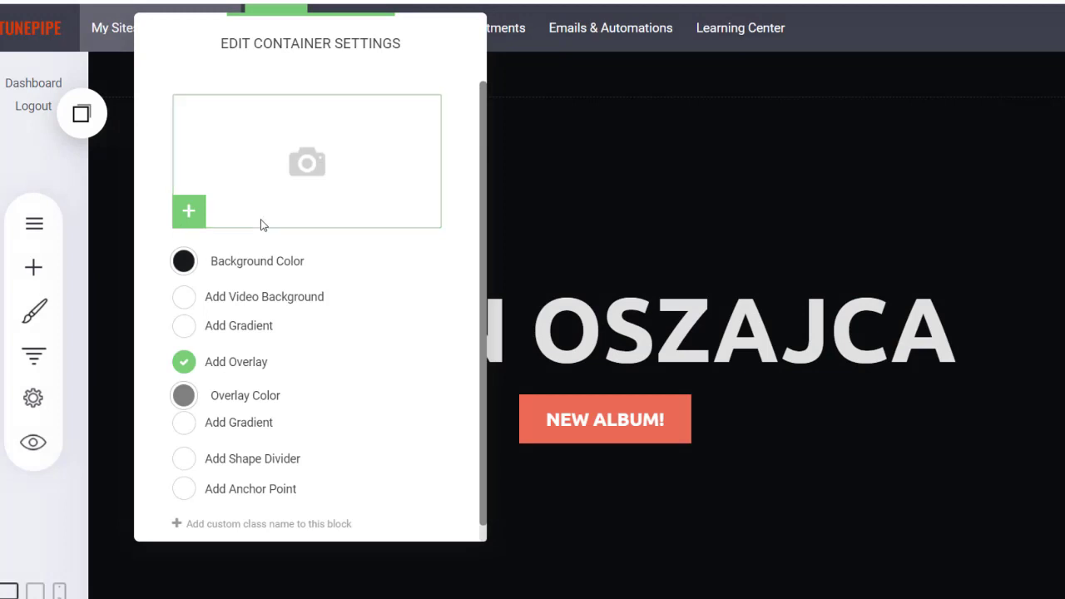
{"action": "left_click", "coordinate": [184, 262]}
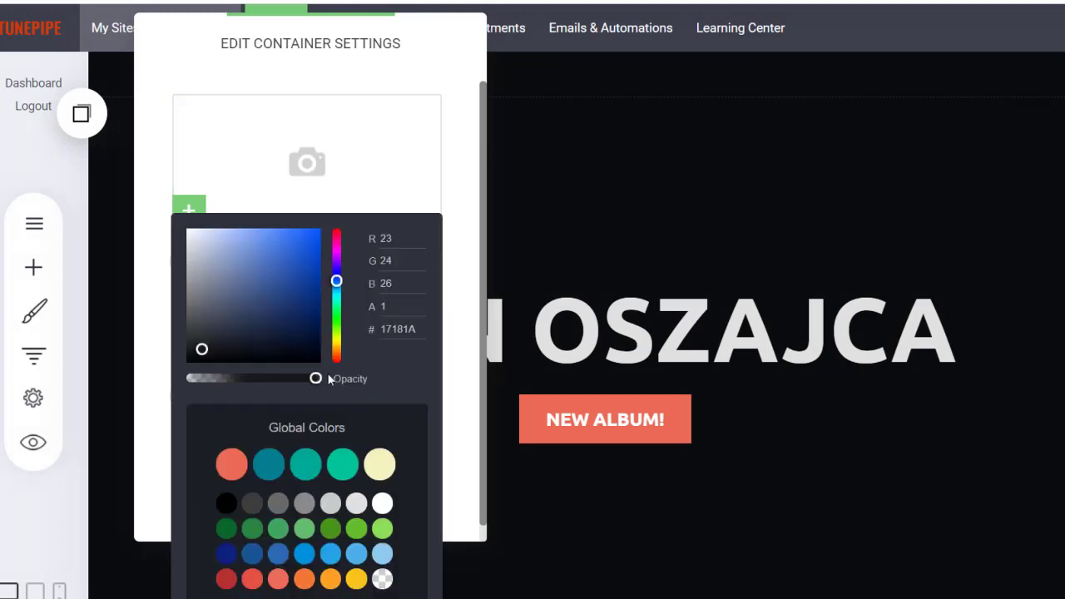
{"action": "left_click", "coordinate": [382, 578]}
{"action": "left_click", "coordinate": [713, 254]}
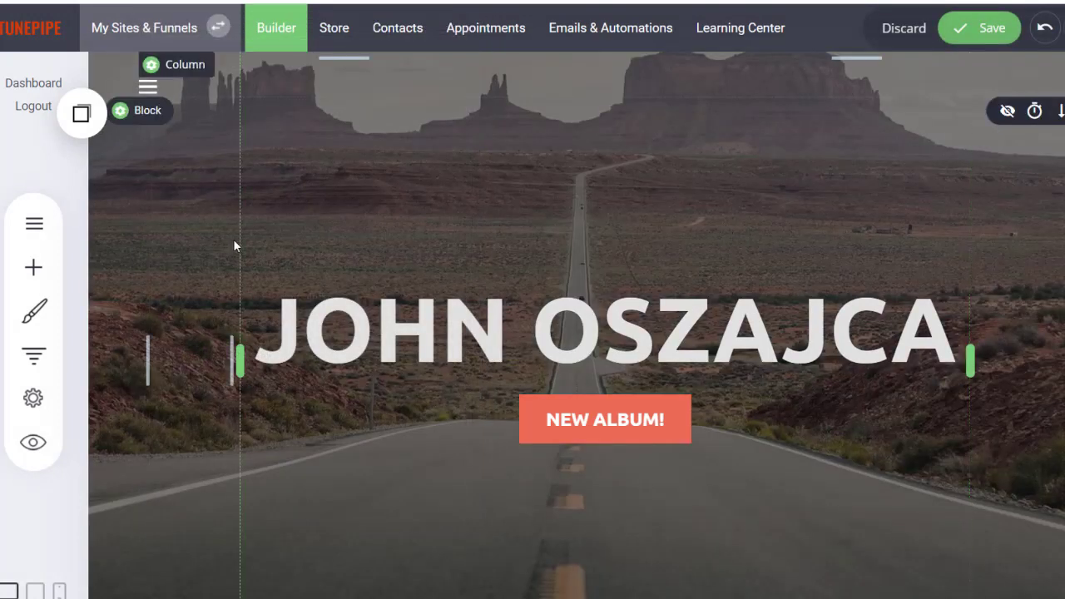
- Check the title block's overlay colour and opacity in its container settings
{"action": "left_click", "coordinate": [144, 119]}
{"action": "left_click", "coordinate": [232, 399]}
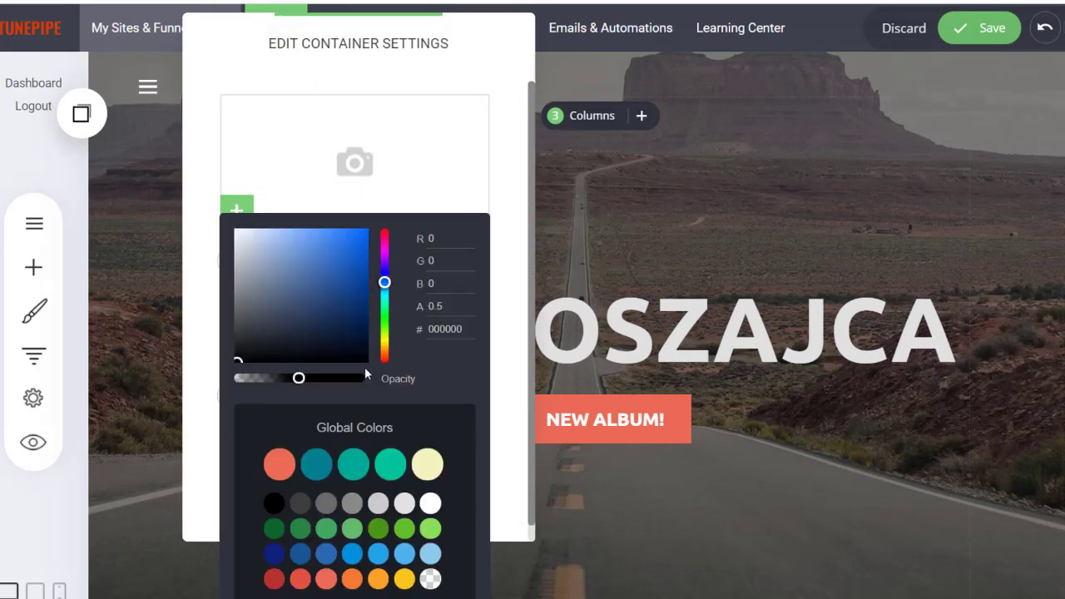
{"action": "left_click", "coordinate": [996, 136]}
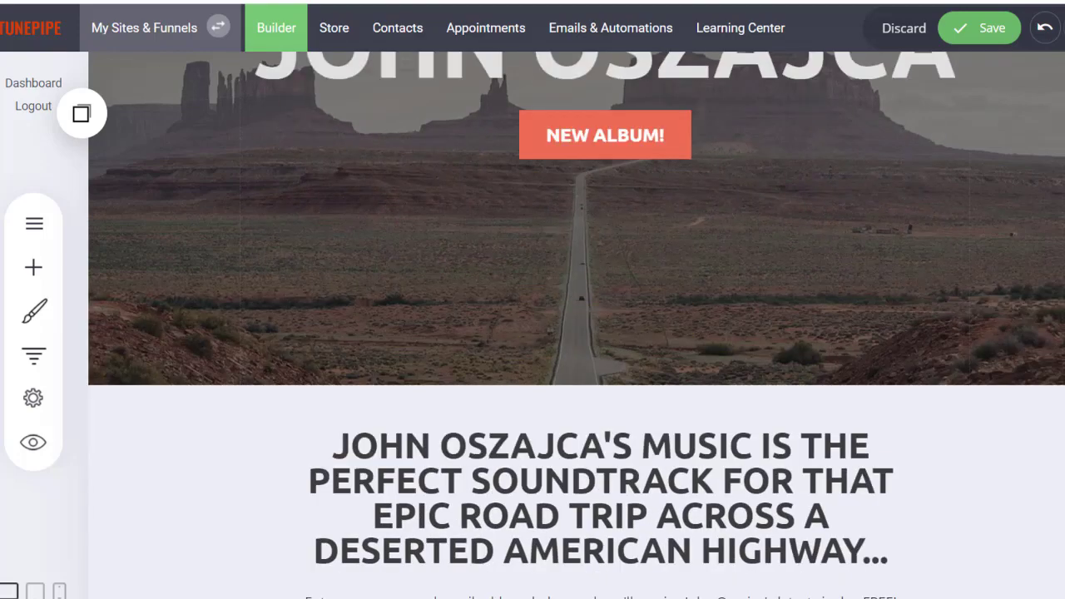
- Make the background colour of the email sign-up block below the title block transparent
{"action": "scroll", "coordinate": [532, 280], "scroll_direction": "up", "scroll_amount": 1}
{"action": "scroll", "coordinate": [532, 280], "scroll_direction": "down", "scroll_amount": 4}
{"action": "left_click", "coordinate": [147, 175]}
{"action": "left_click", "coordinate": [232, 262]}
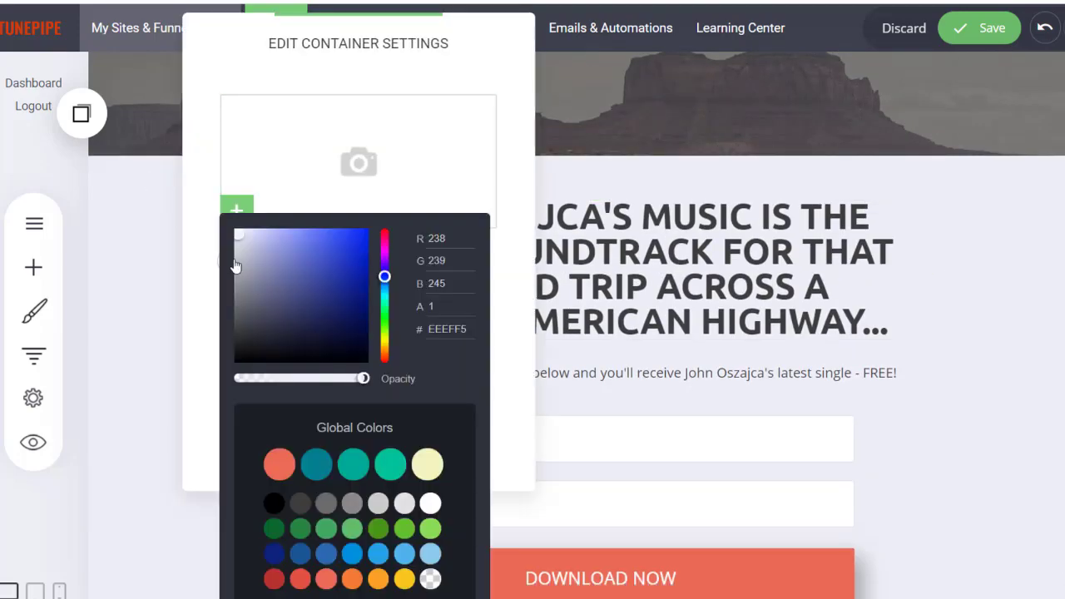
{"action": "left_click", "coordinate": [429, 579]}
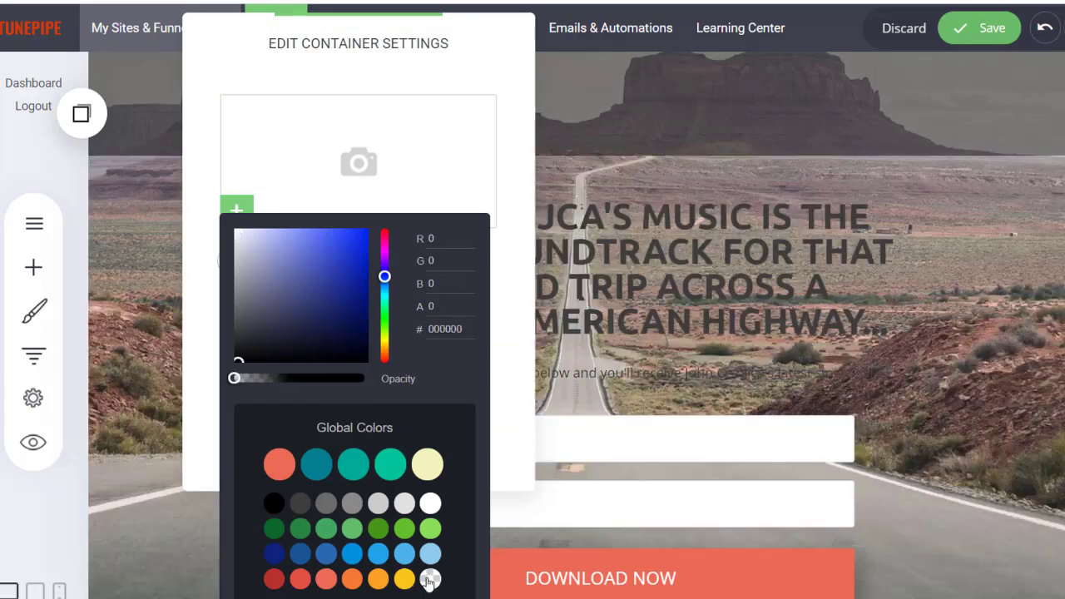
{"action": "left_click", "coordinate": [901, 282]}
- Add an overlay to the email sign-up block and open its overlay colour for editing
{"action": "scroll", "coordinate": [582, 332], "scroll_direction": "up", "scroll_amount": 4}
{"action": "scroll", "coordinate": [583, 332], "scroll_direction": "down", "scroll_amount": 3}
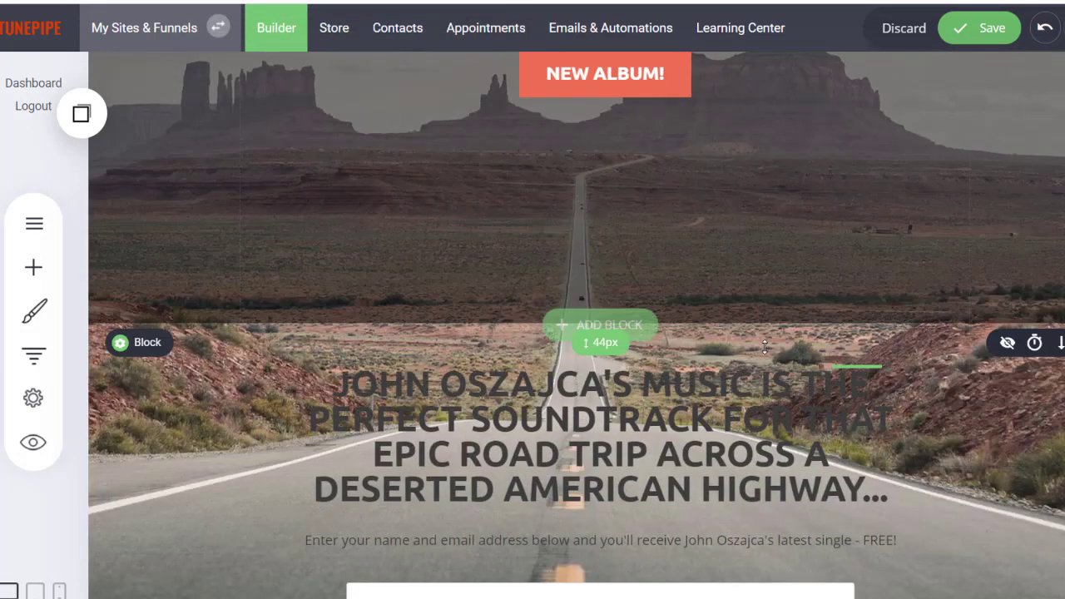
{"action": "left_click", "coordinate": [145, 342]}
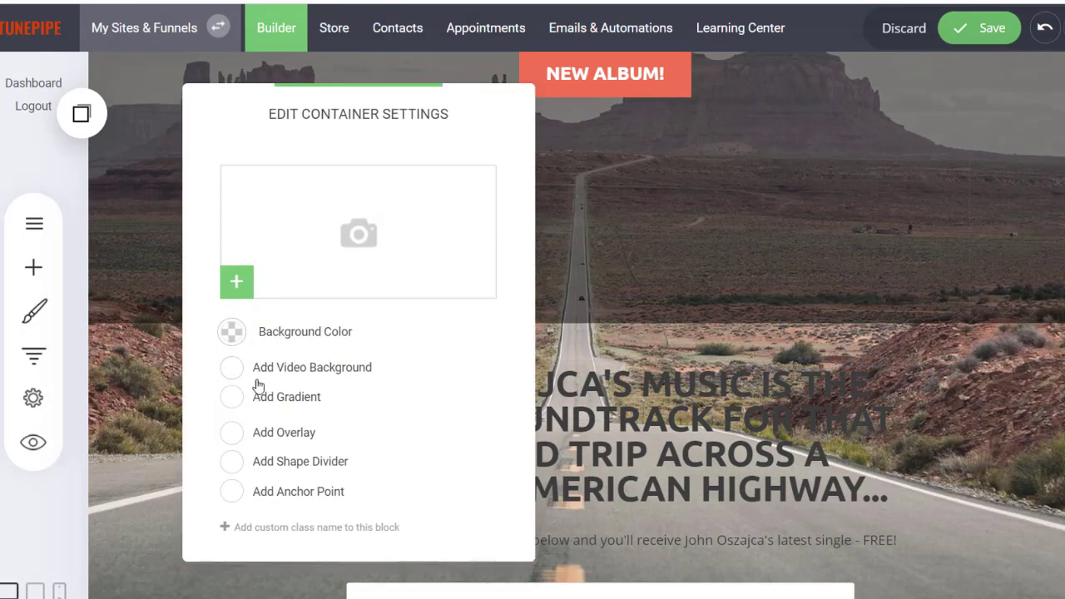
{"action": "left_click", "coordinate": [232, 433]}
{"action": "left_click", "coordinate": [231, 465]}
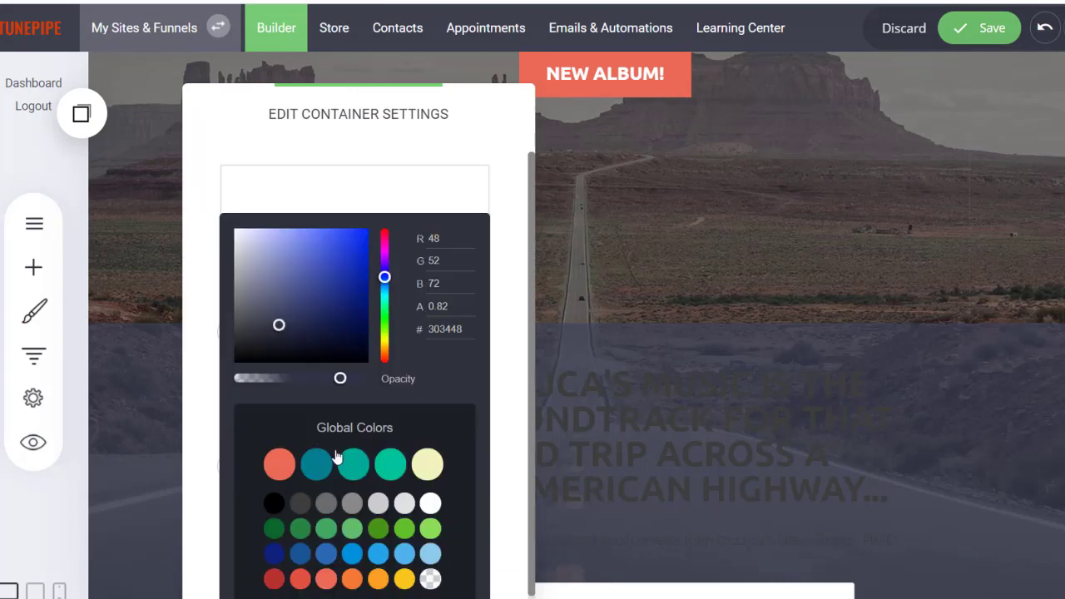
- Try grey overlay colours #898989 and #3E3E3E on the sign-up block, the darker one at 0.4935 opacity
{"action": "left_click", "coordinate": [349, 506]}
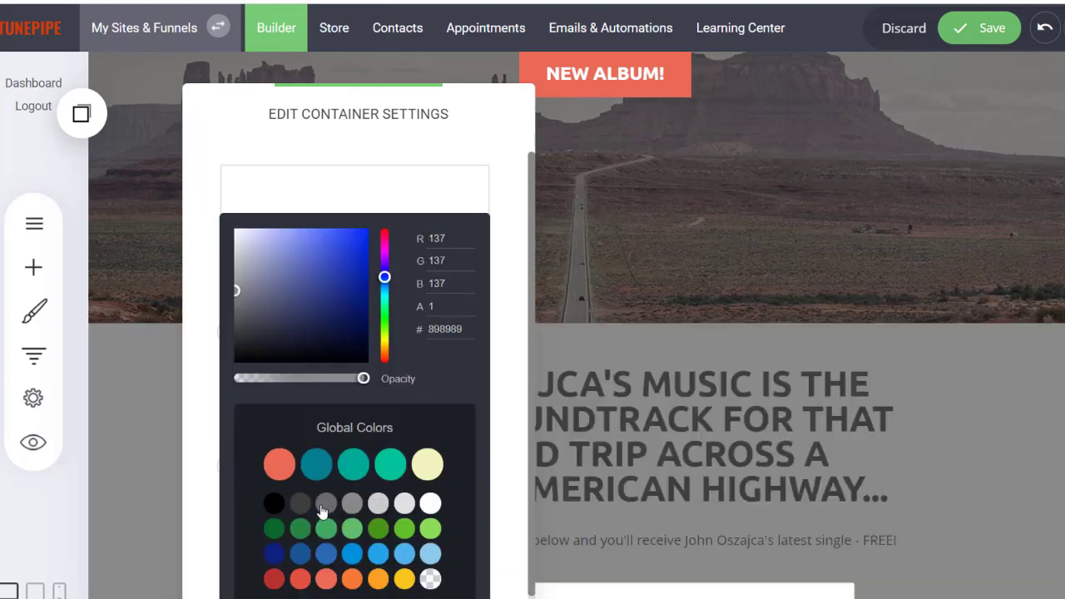
{"action": "left_click", "coordinate": [301, 504]}
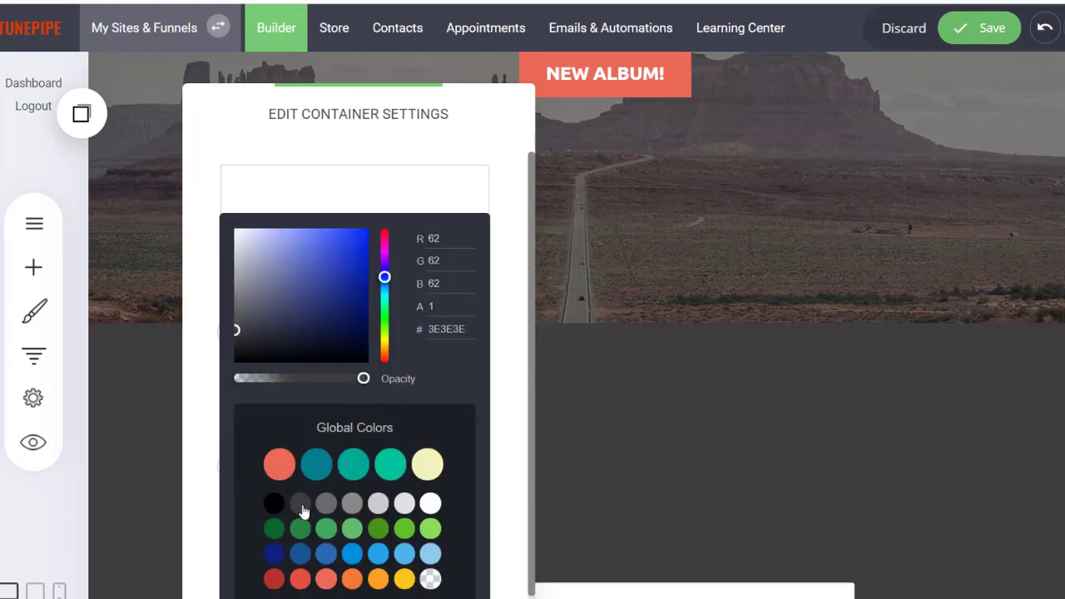
{"action": "left_click_drag", "start_coordinate": [364, 379], "coordinate": [297, 393]}
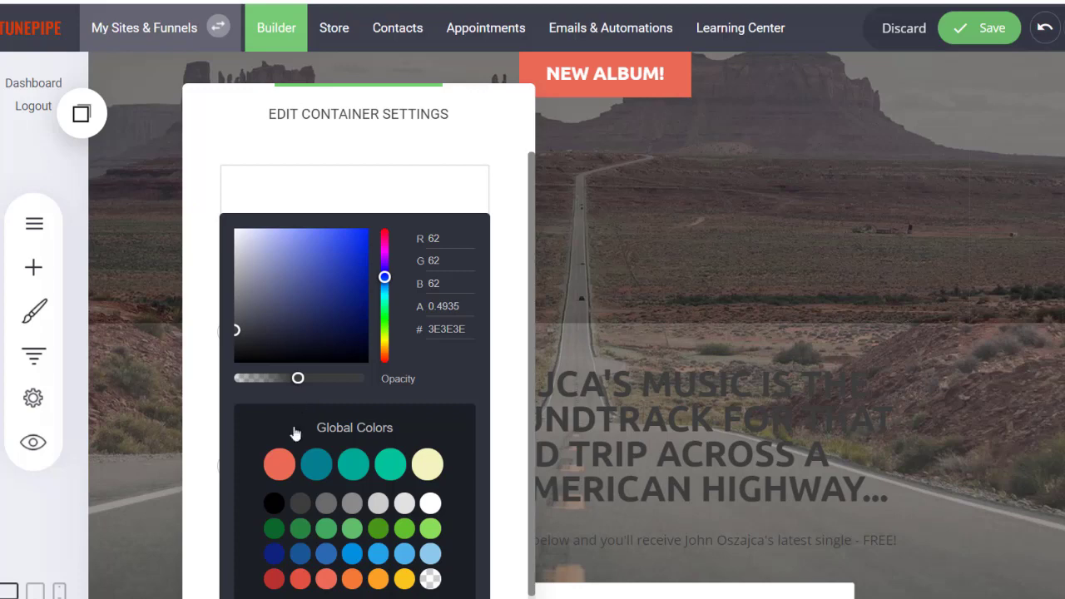
- Set the sign-up block's overlay to black (#000000) at 0.5194 opacity and leave the container settings
{"action": "left_click", "coordinate": [274, 504]}
{"action": "left_click_drag", "start_coordinate": [363, 379], "coordinate": [301, 390]}
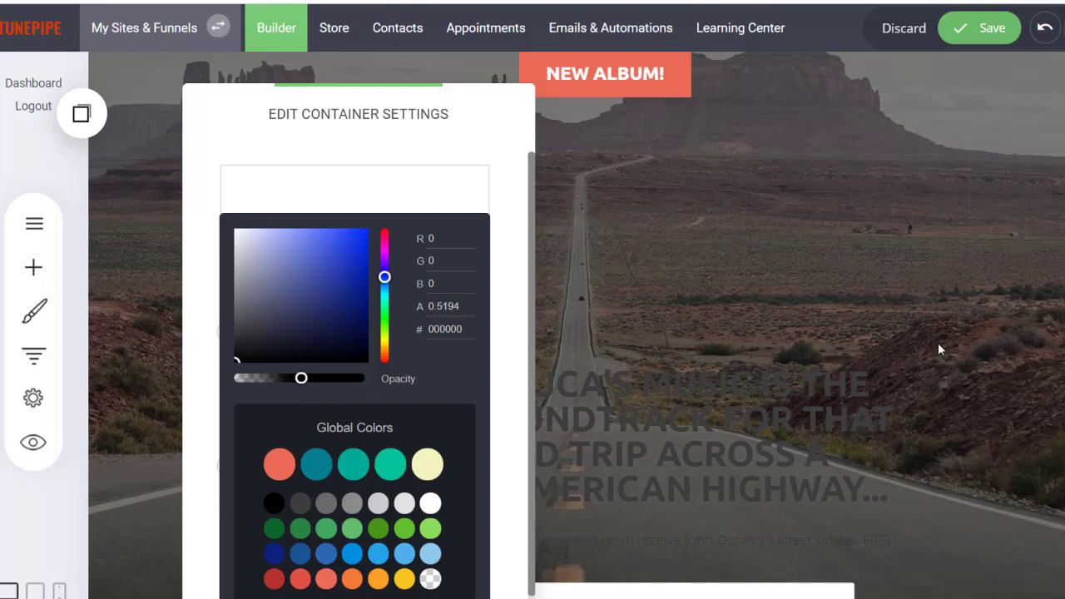
{"action": "left_click", "coordinate": [963, 310]}
{"action": "left_click", "coordinate": [962, 309]}
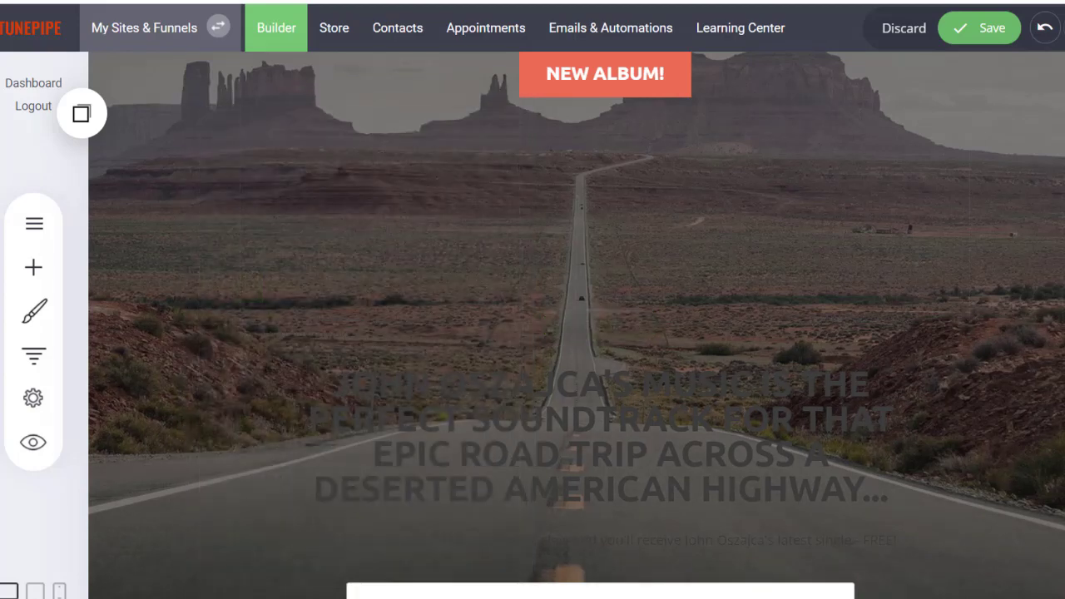
- Examine how the title, sign-up and testimonial blocks move over the fixed page background
{"action": "scroll", "coordinate": [576, 325], "scroll_direction": "down", "scroll_amount": 5}
{"action": "scroll", "coordinate": [577, 325], "scroll_direction": "up", "scroll_amount": 5}
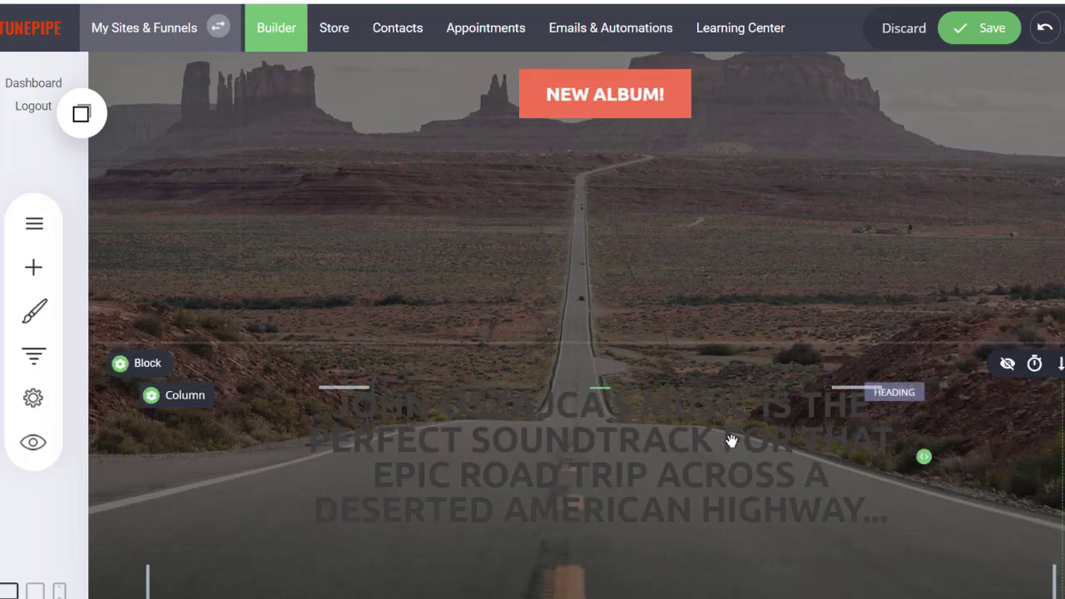
{"action": "scroll", "coordinate": [577, 325], "scroll_direction": "down", "scroll_amount": 7}
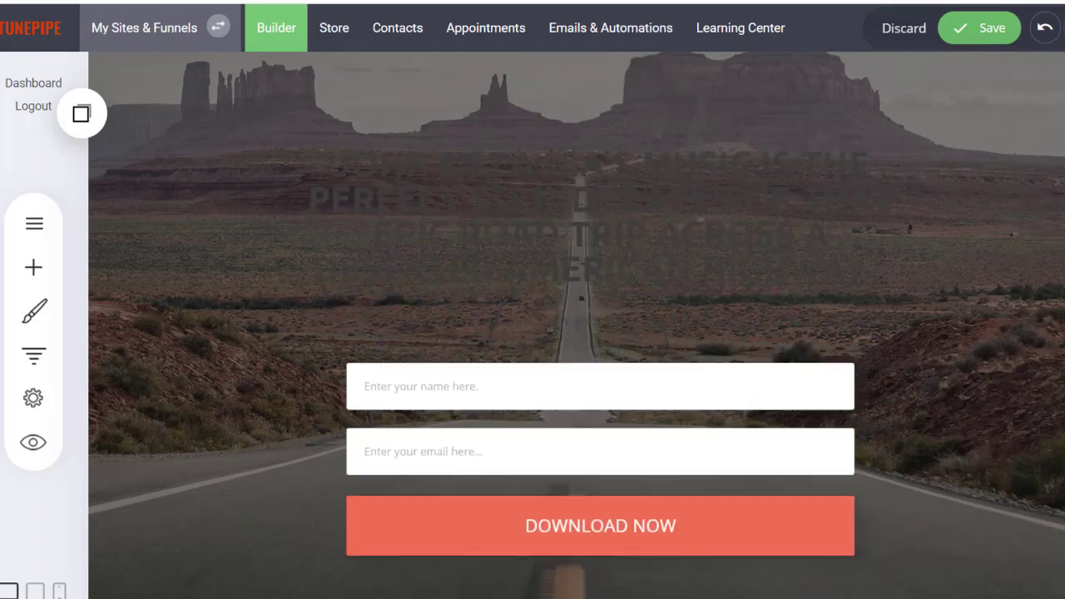
{"action": "scroll", "coordinate": [577, 325], "scroll_direction": "up", "scroll_amount": 9}
{"action": "scroll", "coordinate": [576, 325], "scroll_direction": "up", "scroll_amount": 3}
{"action": "scroll", "coordinate": [577, 325], "scroll_direction": "down", "scroll_amount": 5}
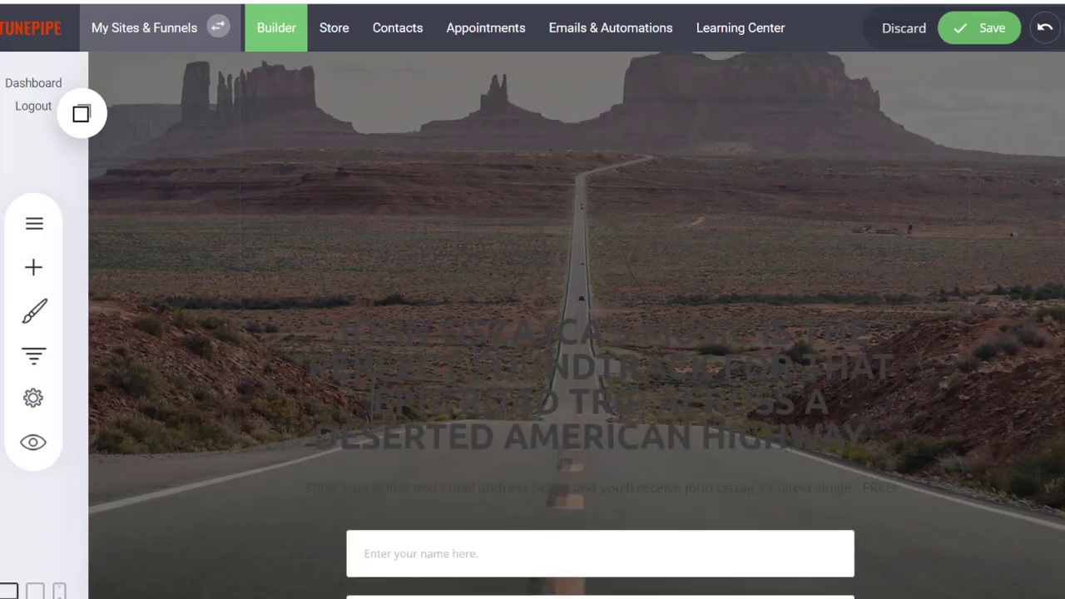
{"action": "scroll", "coordinate": [576, 326], "scroll_direction": "down", "scroll_amount": 1}
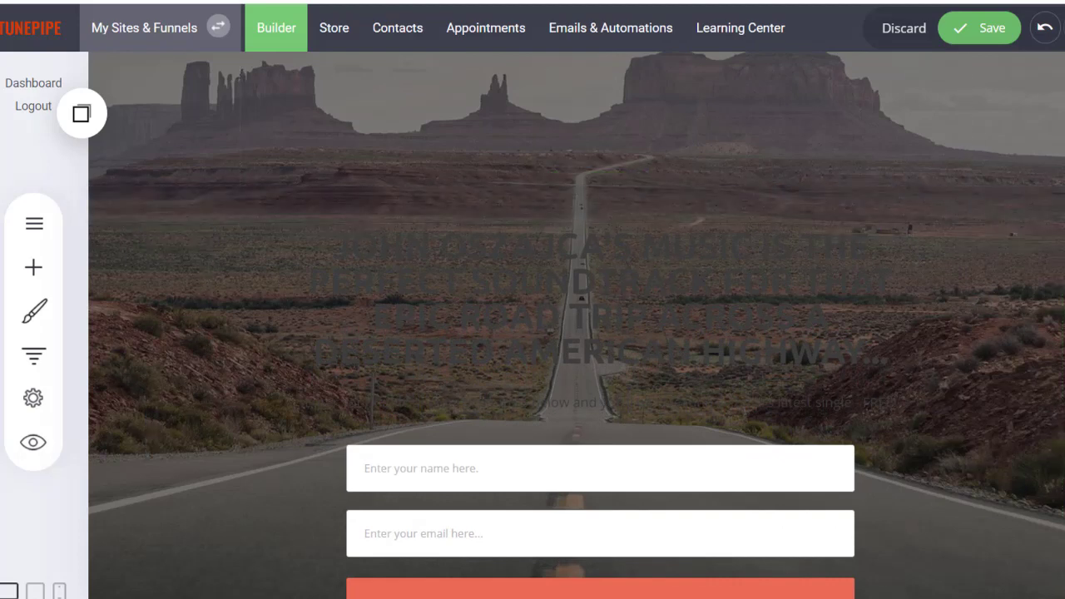
{"action": "scroll", "coordinate": [576, 325], "scroll_direction": "up", "scroll_amount": 3}
{"action": "scroll", "coordinate": [577, 325], "scroll_direction": "up", "scroll_amount": 2}
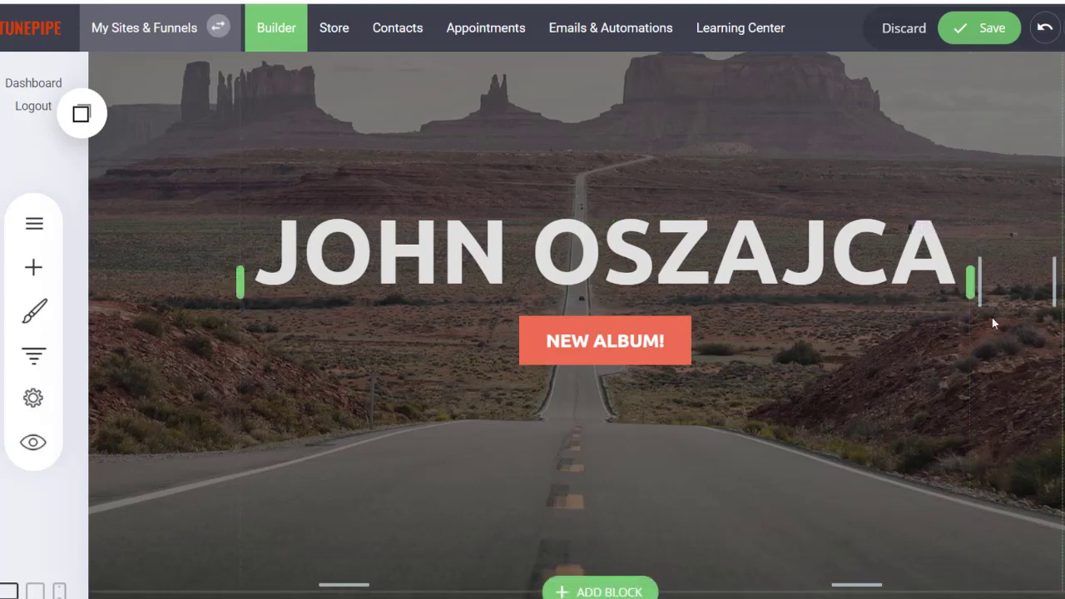
{"action": "scroll", "coordinate": [605, 274], "scroll_direction": "down", "scroll_amount": 1}
{"action": "scroll", "coordinate": [605, 333], "scroll_direction": "down", "scroll_amount": 5}
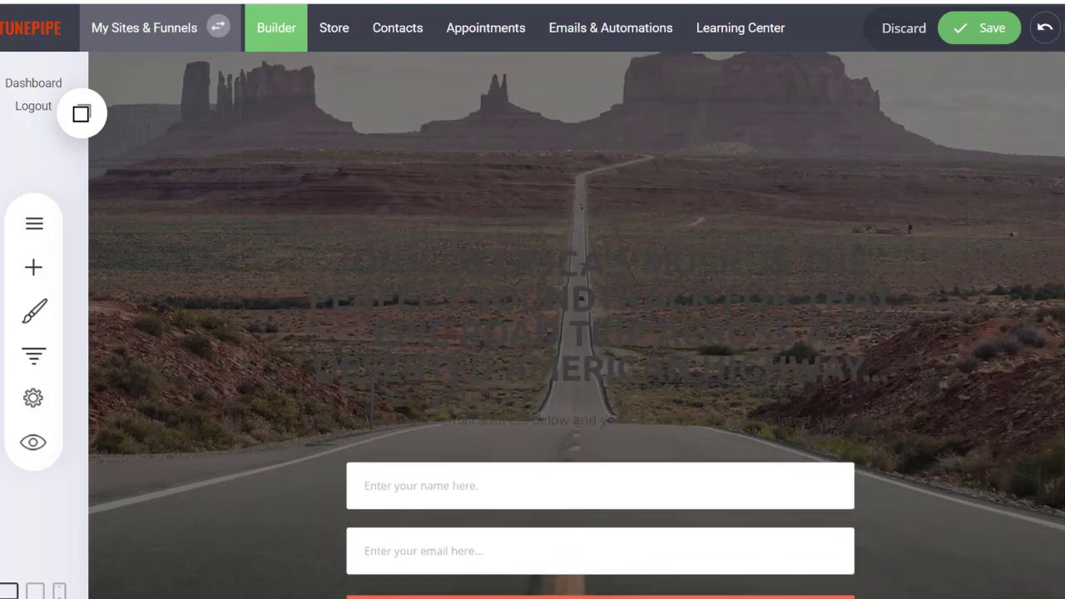
{"action": "scroll", "coordinate": [576, 324], "scroll_direction": "up", "scroll_amount": 5}
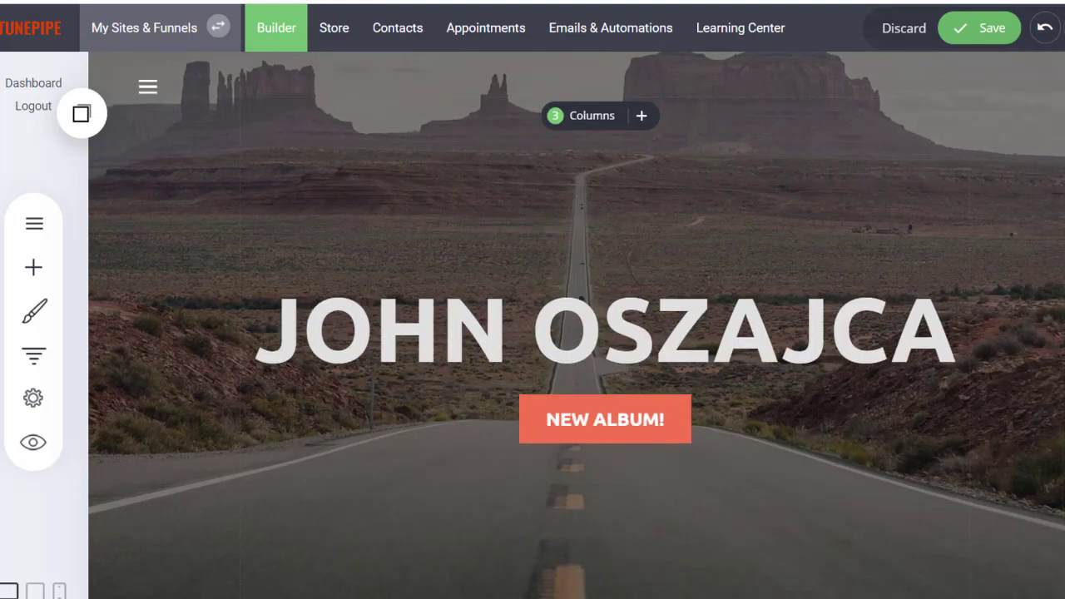
{"action": "scroll", "coordinate": [605, 332], "scroll_direction": "down", "scroll_amount": 8}
{"action": "scroll", "coordinate": [604, 333], "scroll_direction": "up", "scroll_amount": 6}
{"action": "scroll", "coordinate": [605, 333], "scroll_direction": "up", "scroll_amount": 3}
{"action": "scroll", "coordinate": [604, 333], "scroll_direction": "down", "scroll_amount": 6}
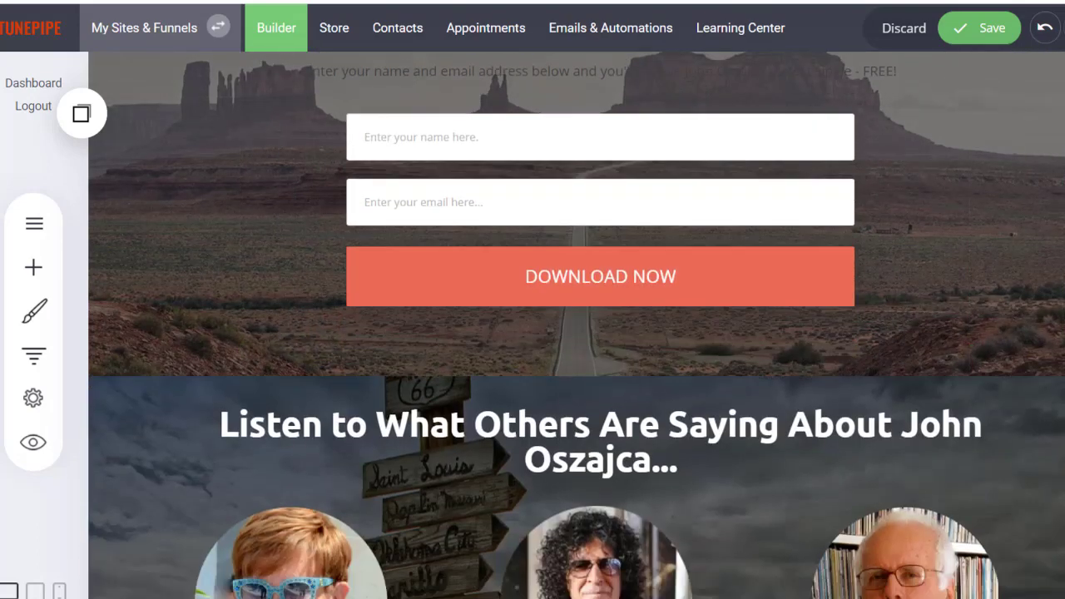
{"action": "scroll", "coordinate": [605, 332], "scroll_direction": "down", "scroll_amount": 5}
{"action": "scroll", "coordinate": [604, 332], "scroll_direction": "up", "scroll_amount": 10}
{"action": "scroll", "coordinate": [604, 333], "scroll_direction": "up", "scroll_amount": 1}
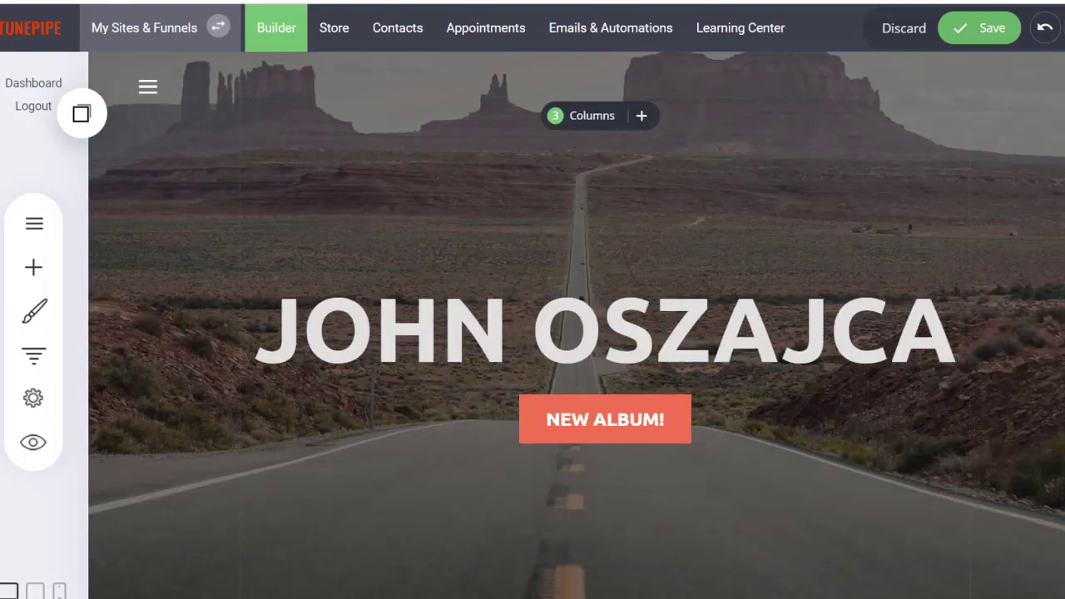